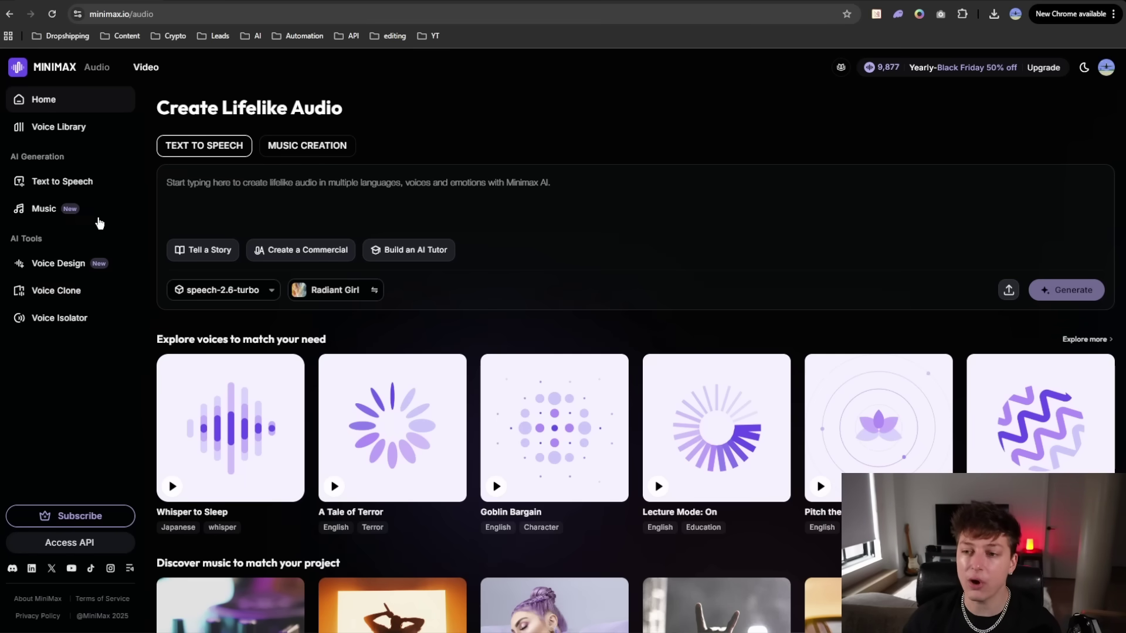
Bring up the Voice Cloning page and look over its sample import and optional enhancement settings.
{"action": "left_click", "coordinate": [56, 291]}
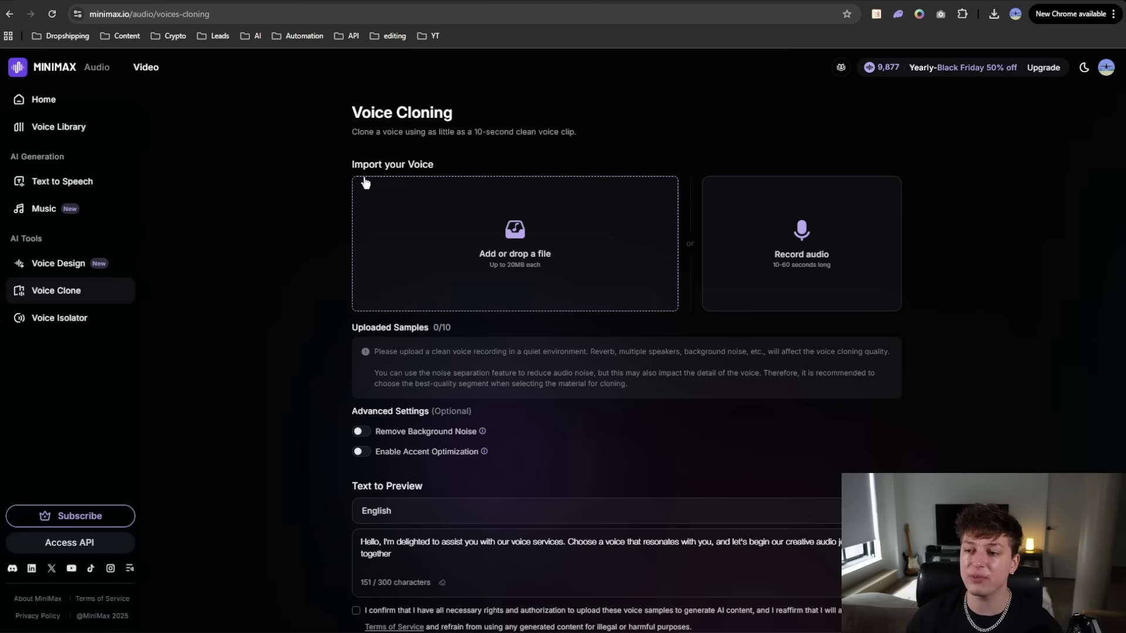
{"action": "left_click_drag", "start_coordinate": [350, 167], "coordinate": [442, 172]}
{"action": "left_click", "coordinate": [475, 164]}
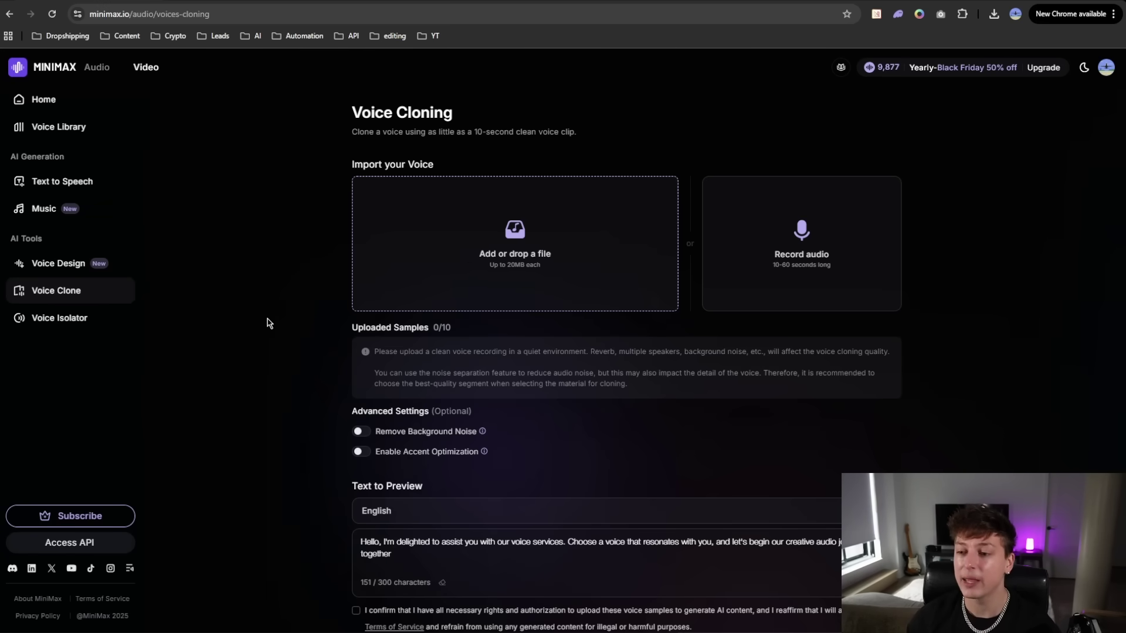
{"action": "scroll", "coordinate": [265, 324], "scroll_direction": "down", "scroll_amount": 2}
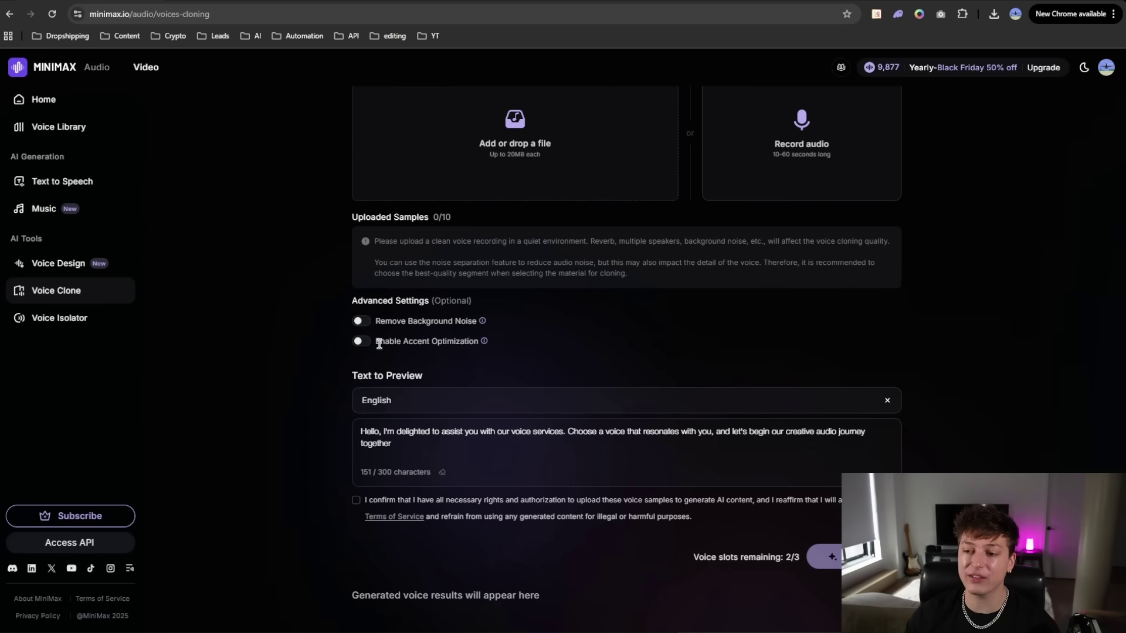
{"action": "left_click_drag", "start_coordinate": [482, 341], "coordinate": [377, 341]}
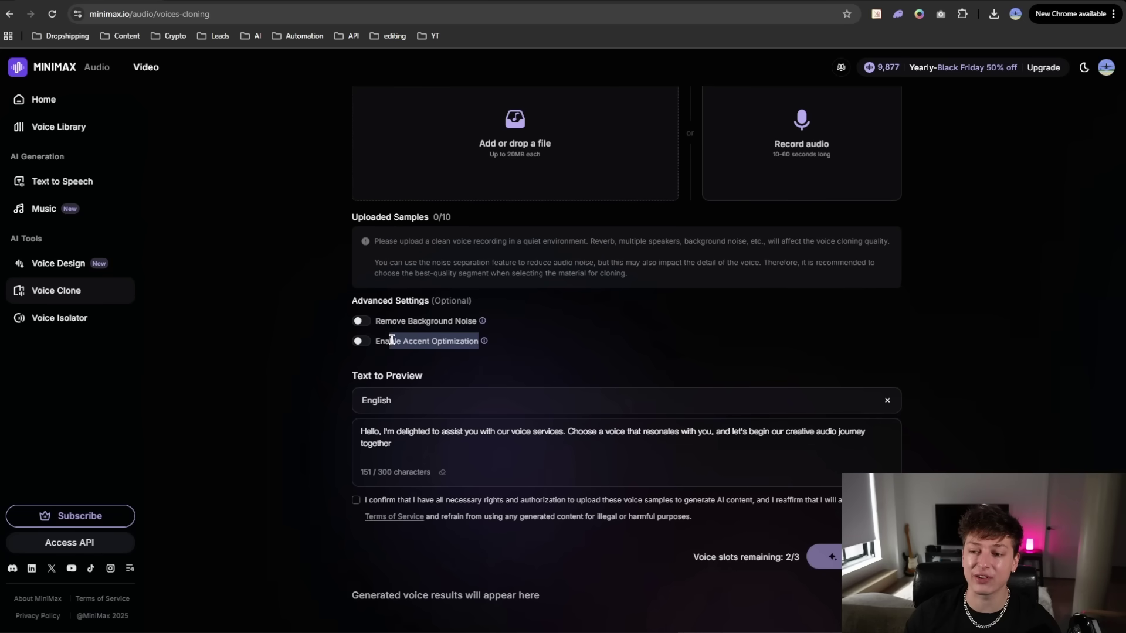
{"action": "left_click", "coordinate": [553, 344]}
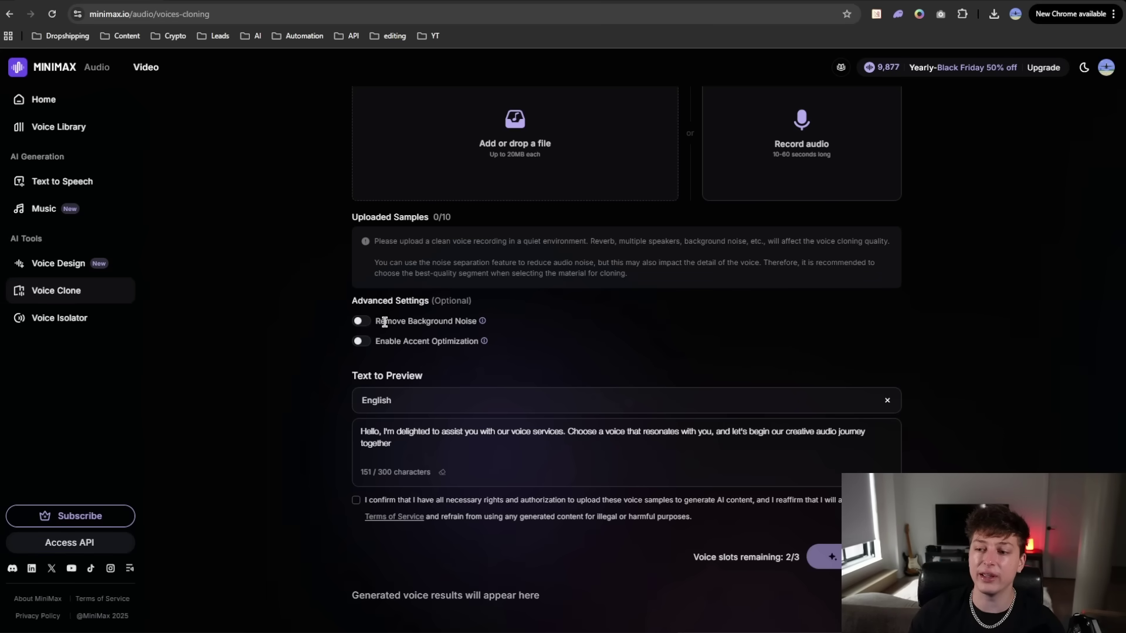
{"action": "left_click_drag", "start_coordinate": [390, 321], "coordinate": [475, 322]}
{"action": "scroll", "coordinate": [610, 333], "scroll_direction": "up", "scroll_amount": 2}
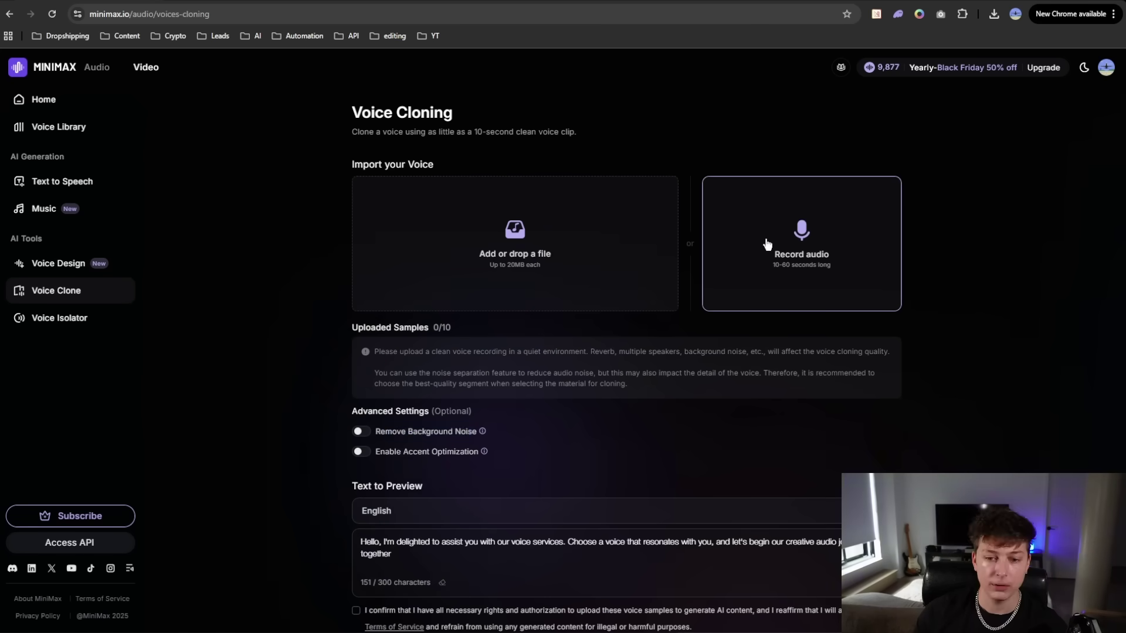
Record a roughly 16-second spoken voice sample so it counts as one of ten uploaded samples.
{"action": "left_click", "coordinate": [796, 258]}
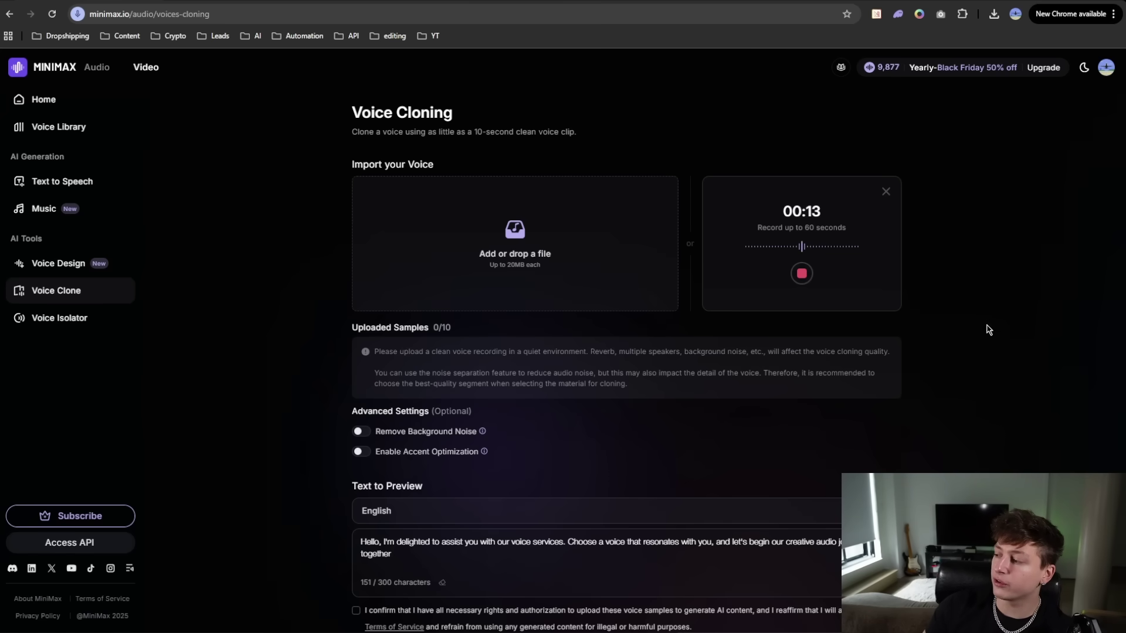
{"action": "left_click", "coordinate": [801, 273]}
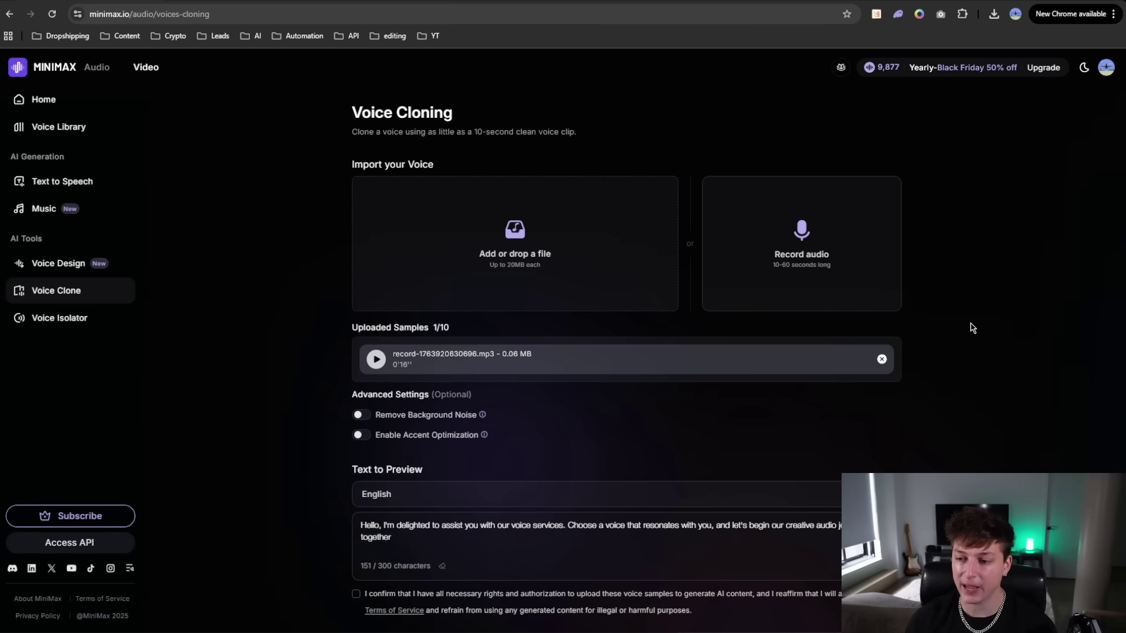
{"action": "double_click", "coordinate": [419, 329]}
{"action": "left_click", "coordinate": [318, 328]}
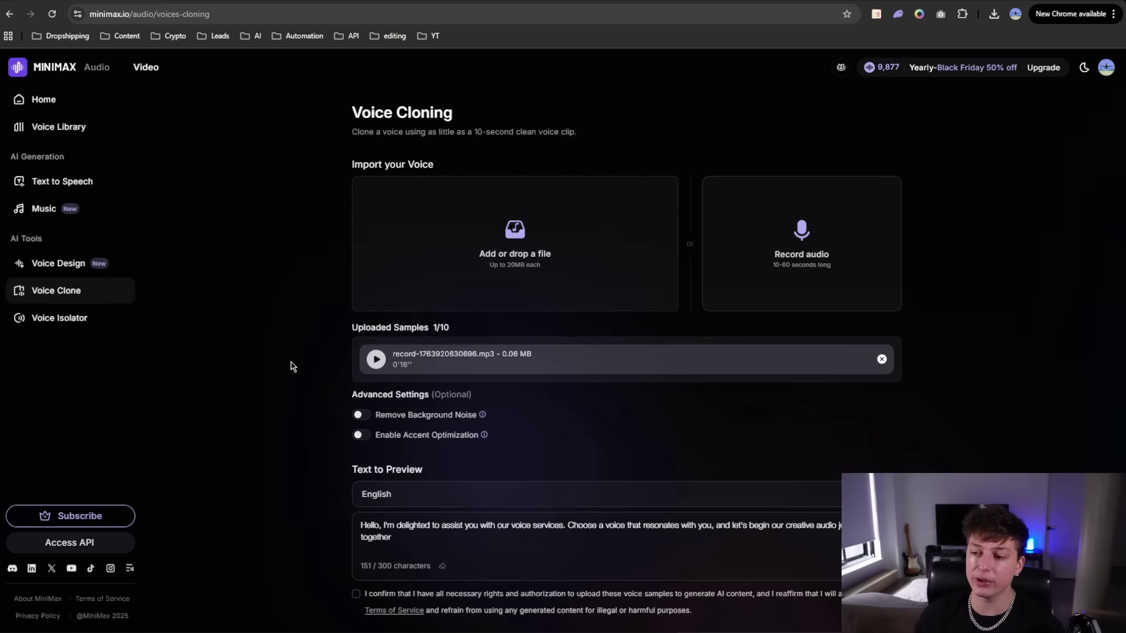
{"action": "scroll", "coordinate": [306, 395], "scroll_direction": "down", "scroll_amount": 1}
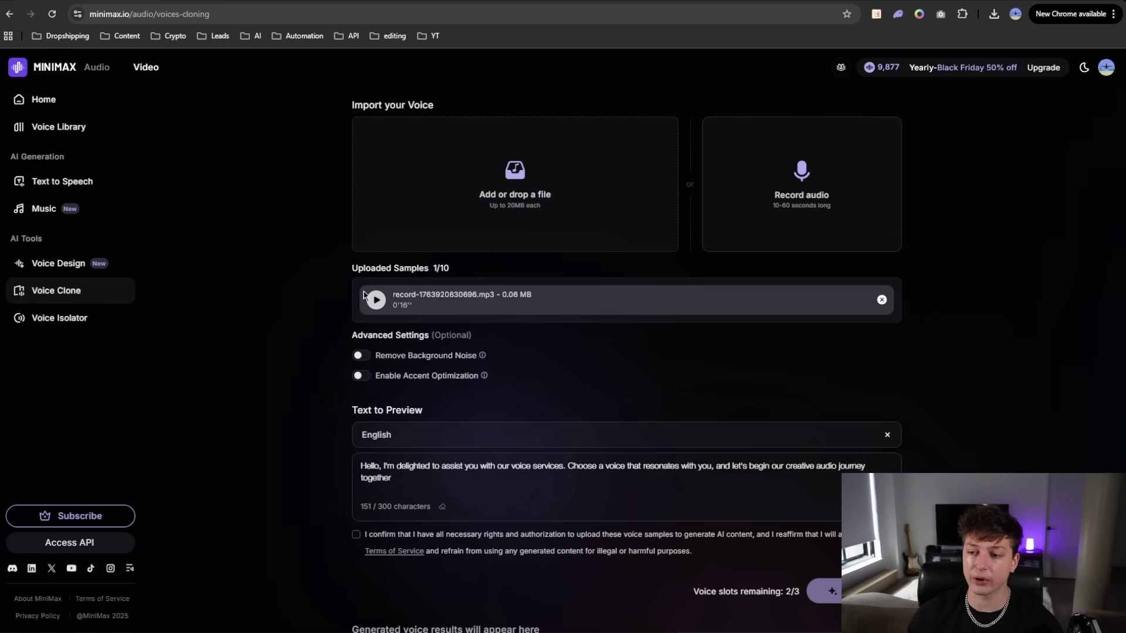
{"action": "scroll", "coordinate": [290, 396], "scroll_direction": "down", "scroll_amount": 1}
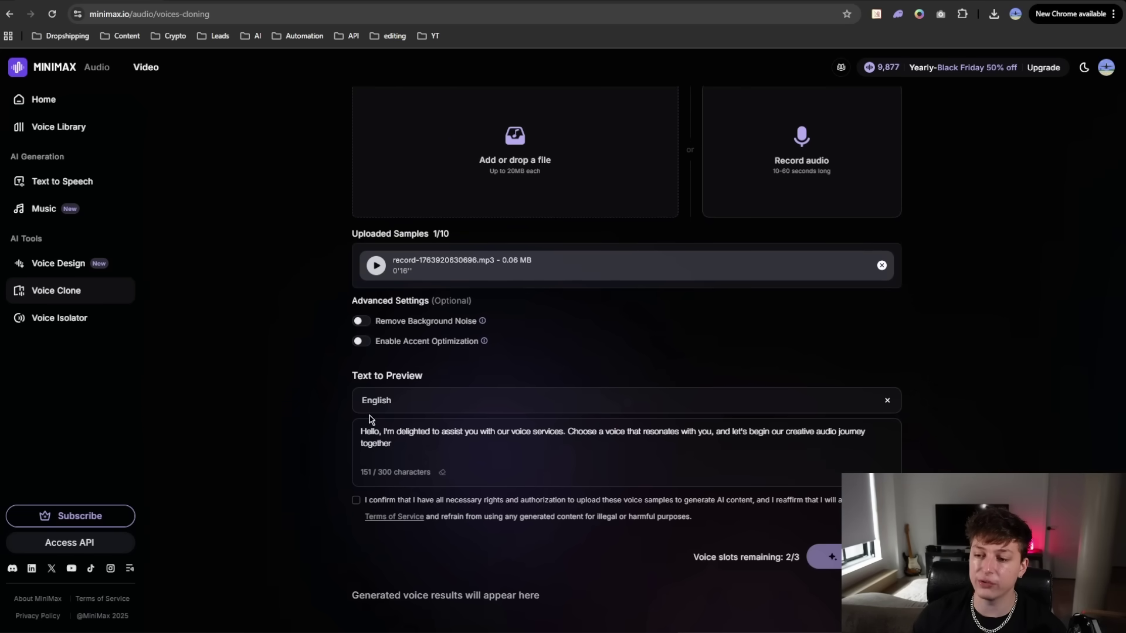
{"action": "left_click", "coordinate": [401, 406]}
{"action": "scroll", "coordinate": [390, 479], "scroll_direction": "down", "scroll_amount": 5}
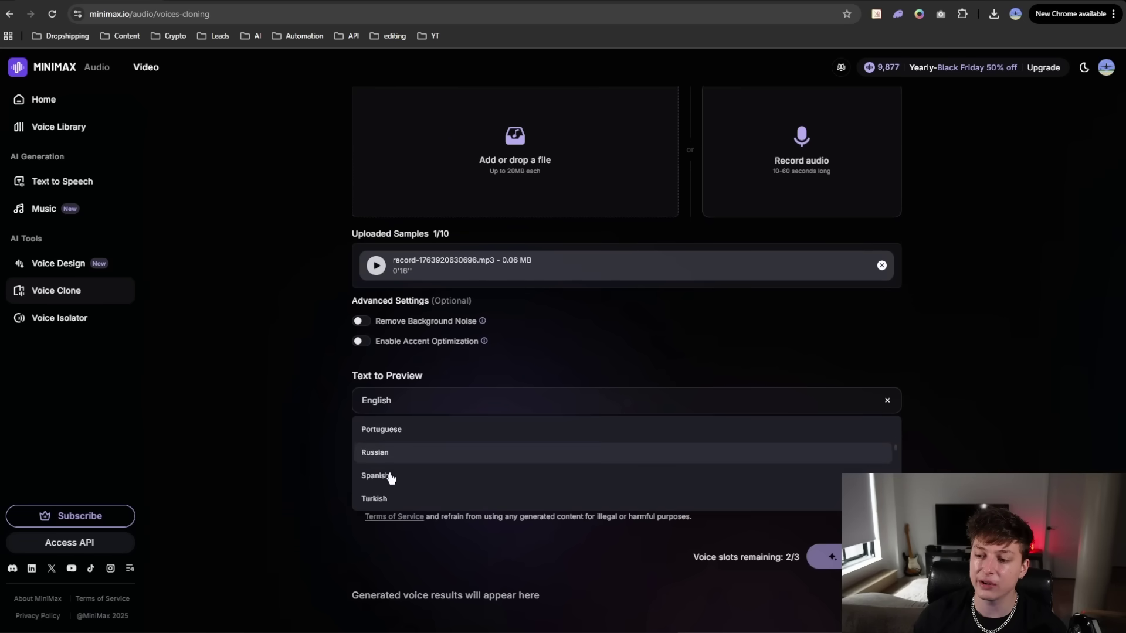
{"action": "scroll", "coordinate": [390, 479], "scroll_direction": "down", "scroll_amount": 5}
{"action": "scroll", "coordinate": [390, 479], "scroll_direction": "down", "scroll_amount": 5}
{"action": "scroll", "coordinate": [390, 481], "scroll_direction": "up", "scroll_amount": 15}
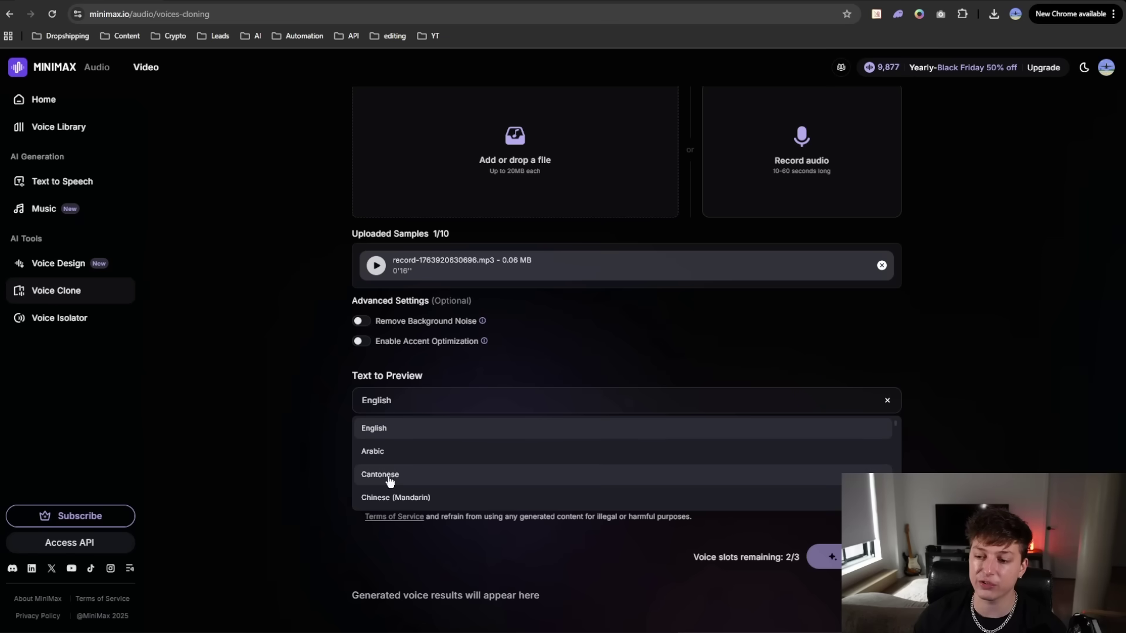
{"action": "left_click", "coordinate": [400, 430]}
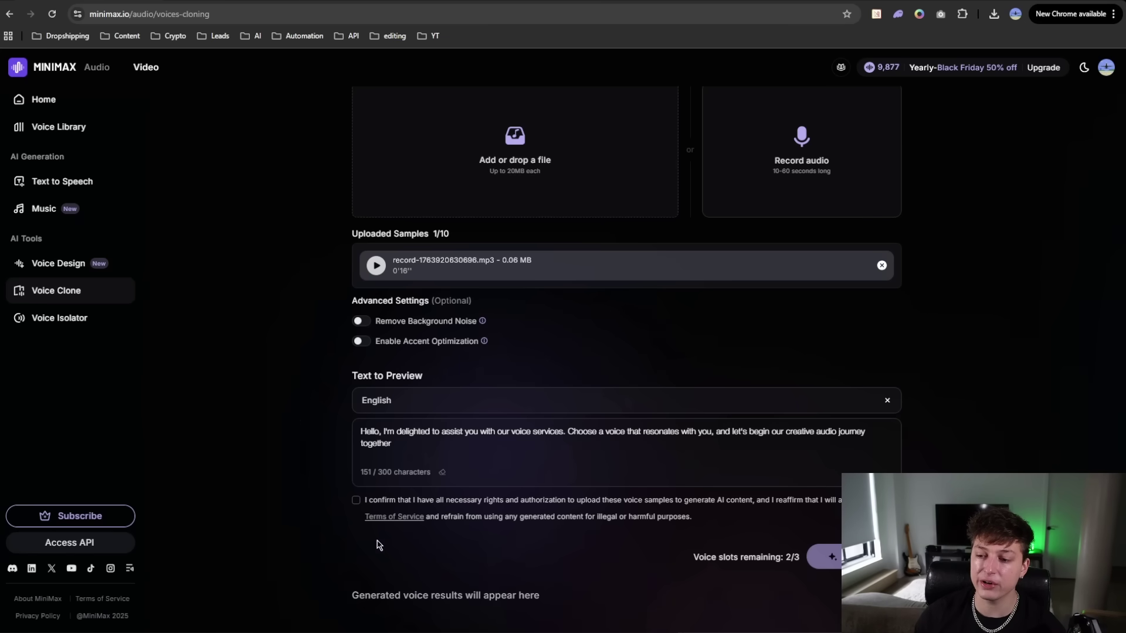
Tick the rights confirmation and generate the 10-second Voice Clone Preview.
{"action": "left_click", "coordinate": [357, 502]}
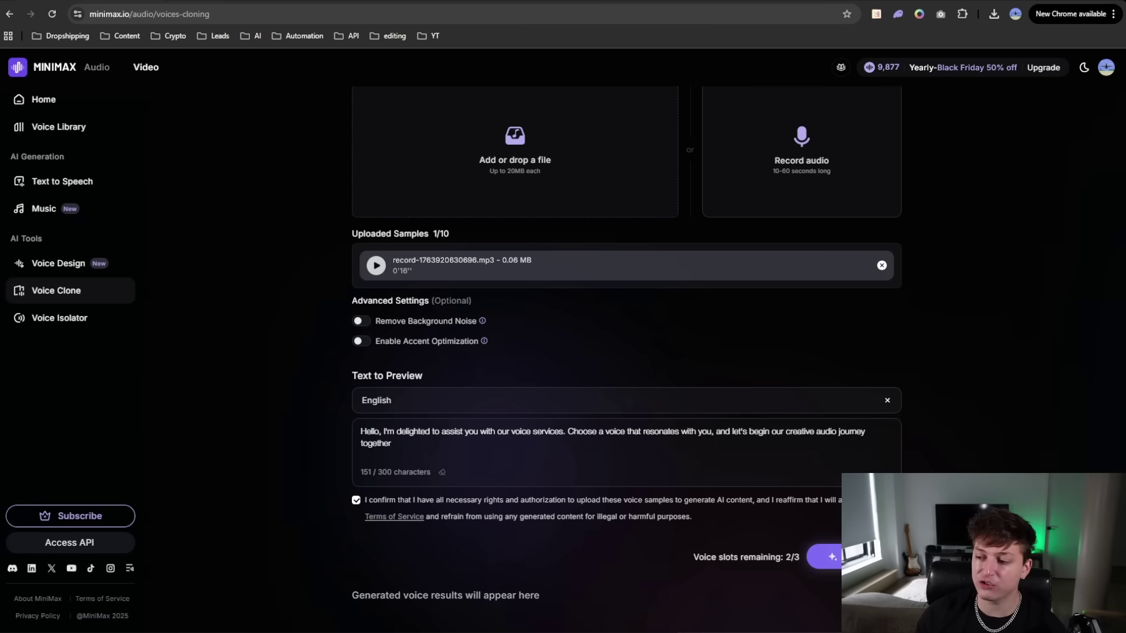
{"action": "left_click_drag", "start_coordinate": [784, 557], "coordinate": [797, 557]}
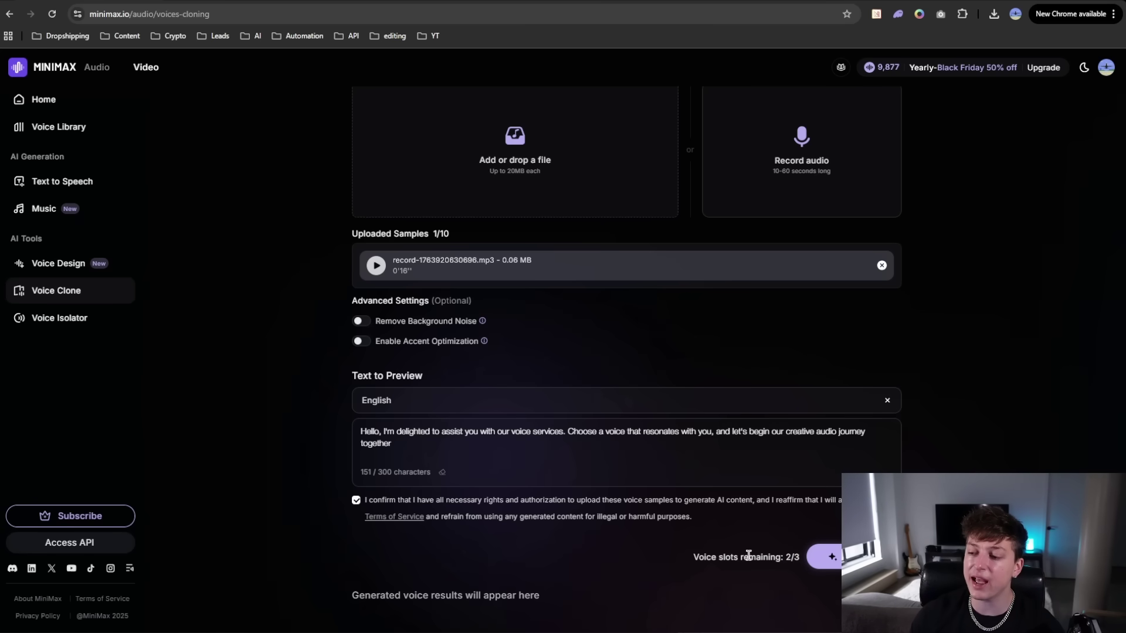
{"action": "left_click_drag", "start_coordinate": [698, 556], "coordinate": [795, 570]}
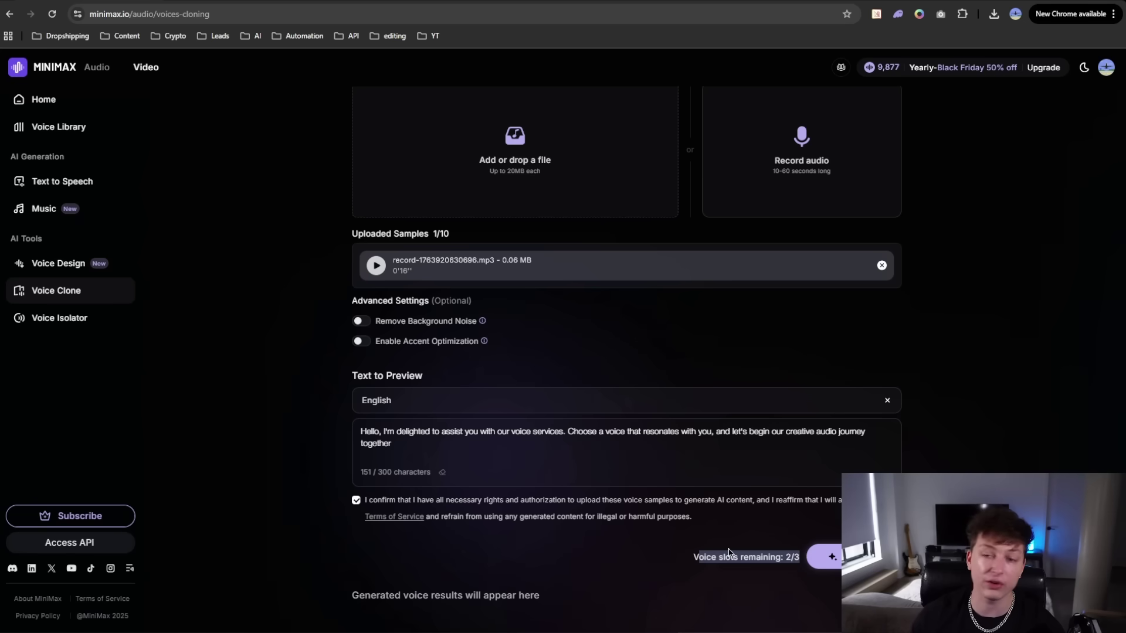
{"action": "left_click", "coordinate": [744, 562]}
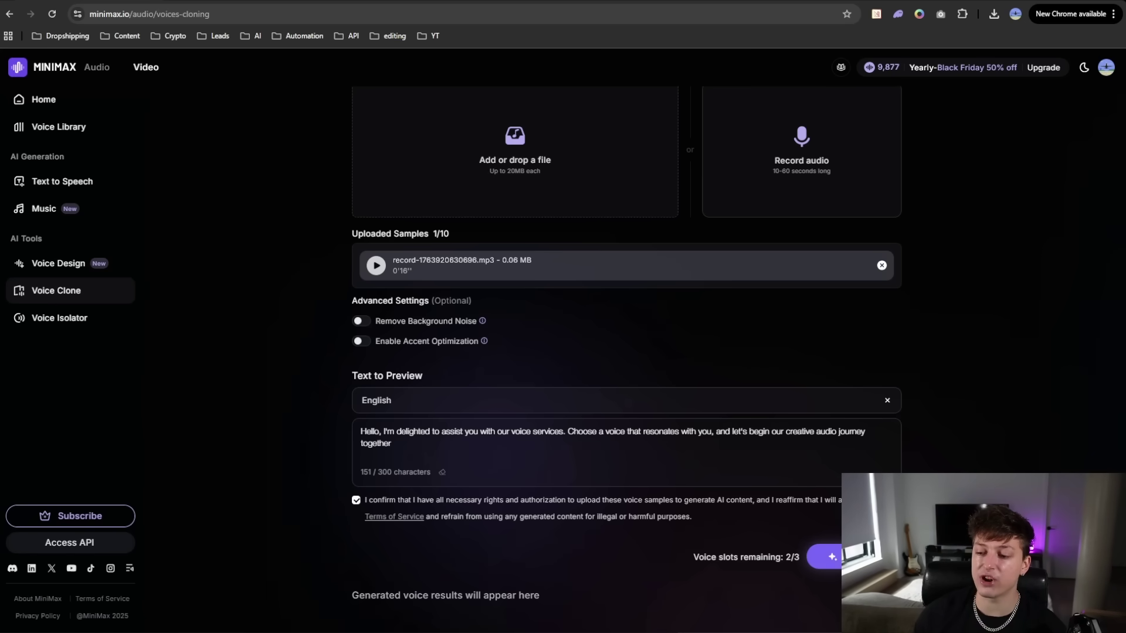
{"action": "left_click_drag", "start_coordinate": [476, 556], "coordinate": [351, 555]}
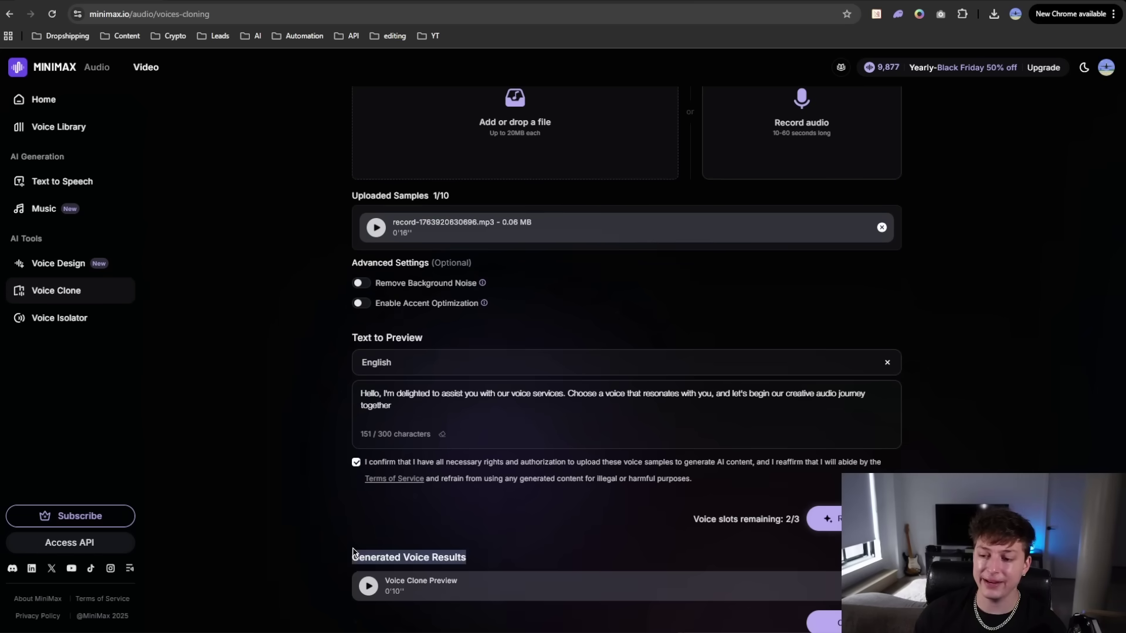
{"action": "left_click", "coordinate": [408, 532]}
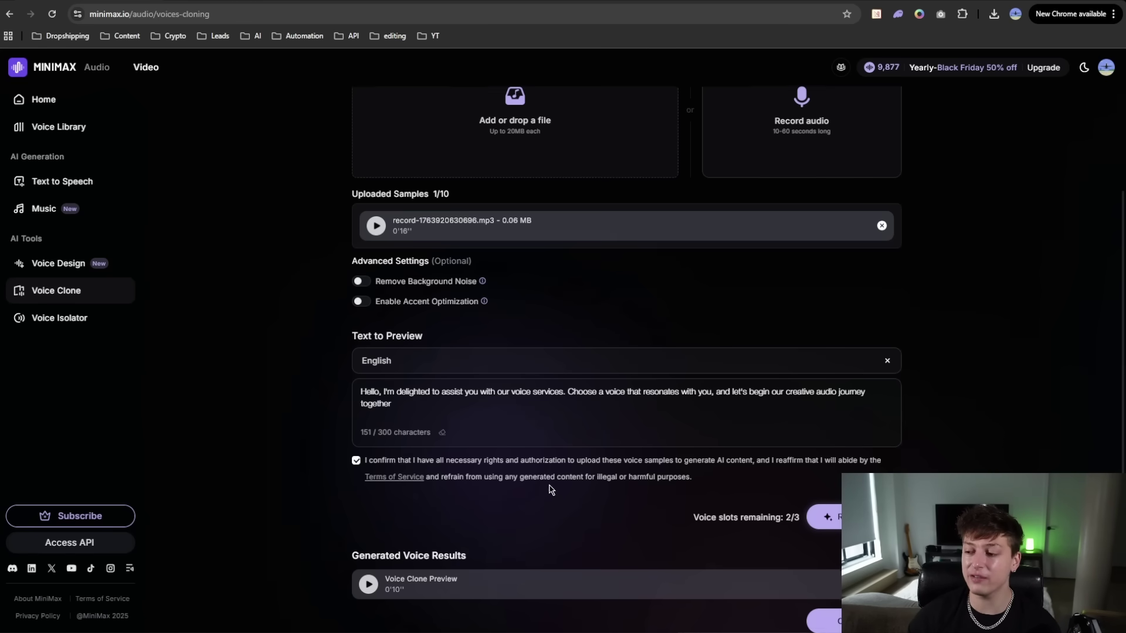
{"action": "scroll", "coordinate": [551, 493], "scroll_direction": "down", "scroll_amount": 1}
Save the cloned voice to My Voices as 'Erik V2', labelled Male.
{"action": "left_click", "coordinate": [827, 481]}
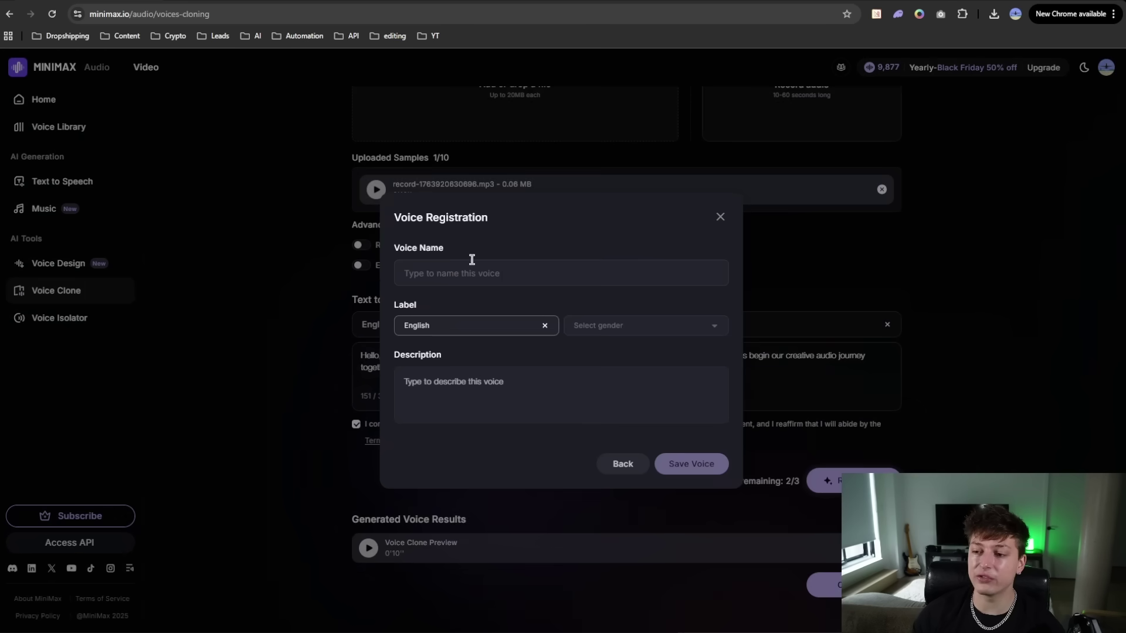
{"action": "left_click", "coordinate": [444, 269]}
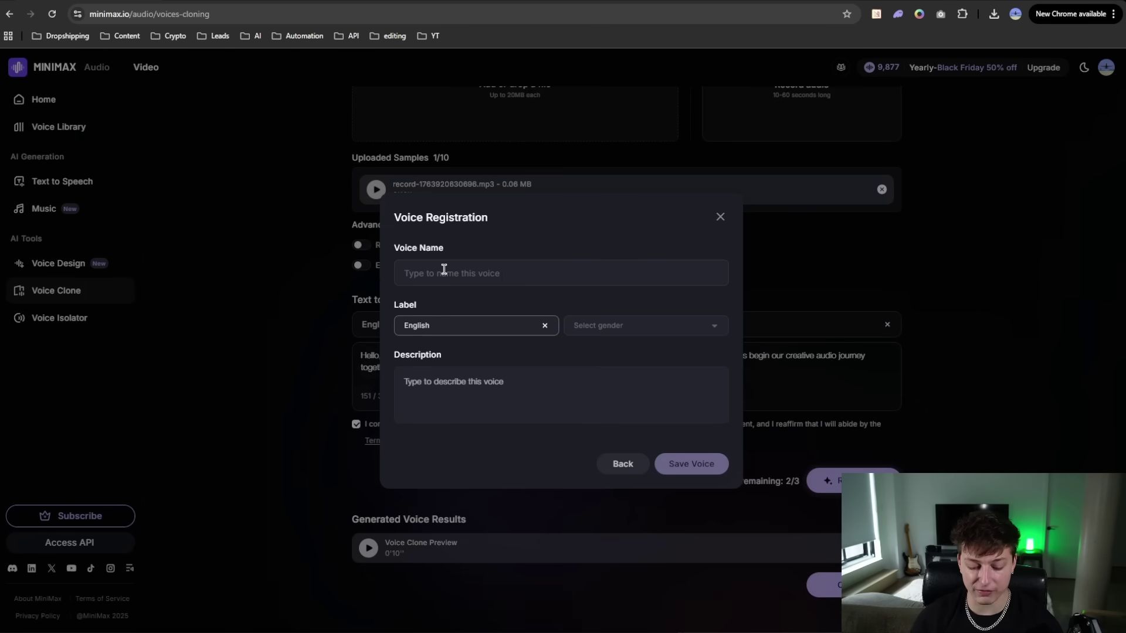
{"action": "type", "text": "En"}
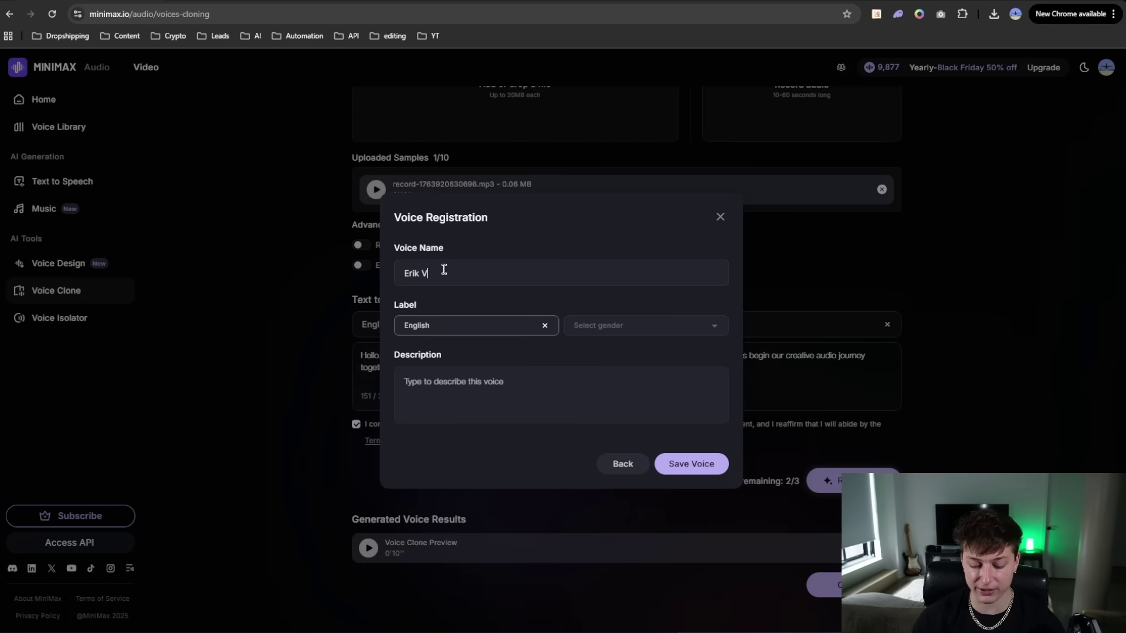
{"action": "type", "text": "2"}
{"action": "left_click", "coordinate": [616, 327]}
{"action": "left_click", "coordinate": [602, 379]}
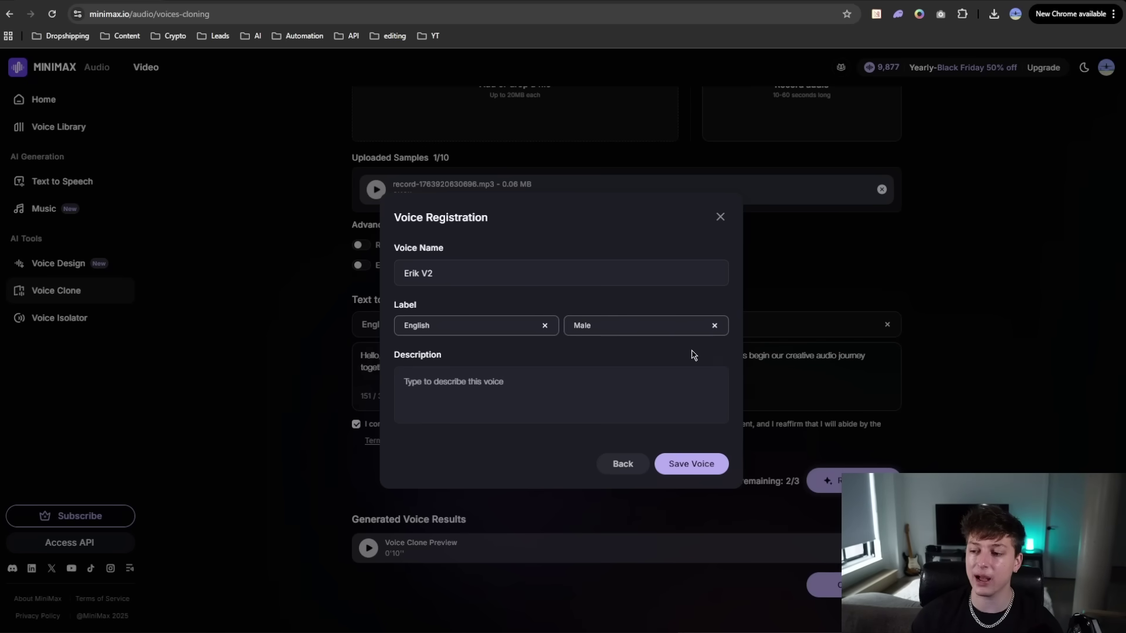
{"action": "left_click", "coordinate": [687, 471]}
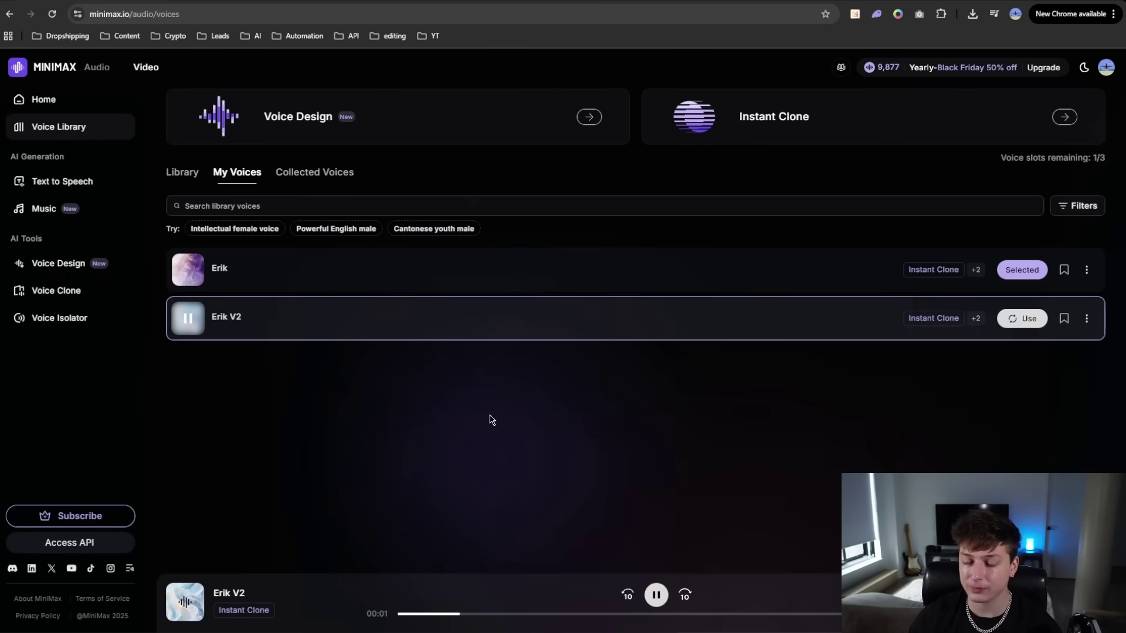
Pause Erik V2 and preview the Trustworthy Man voice from the public Library.
{"action": "left_click", "coordinate": [657, 594]}
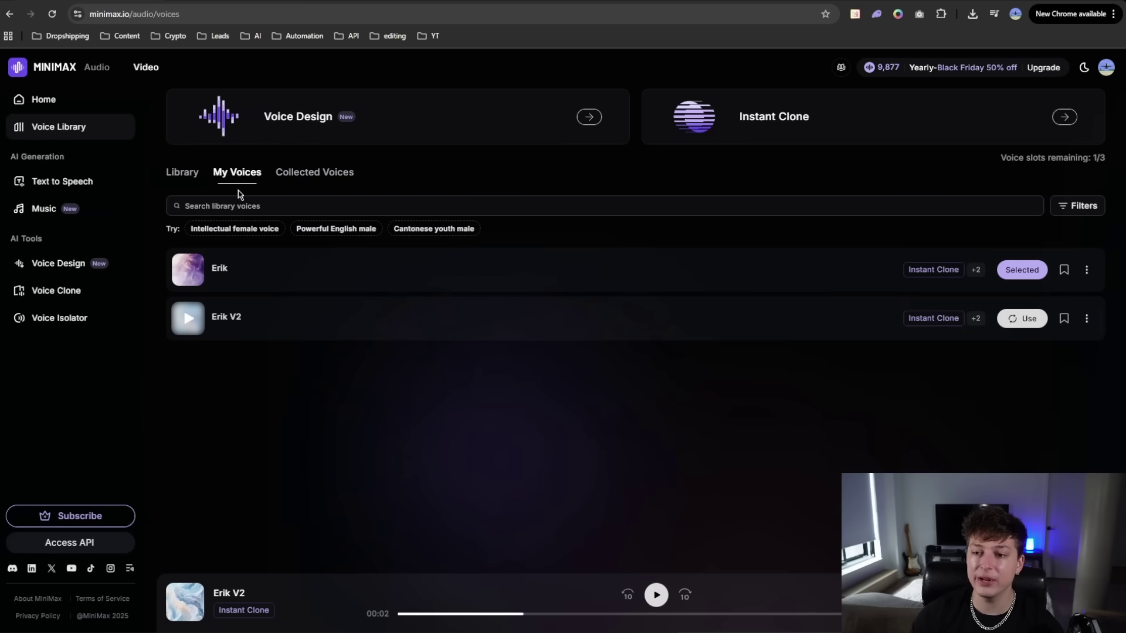
{"action": "left_click", "coordinate": [187, 173]}
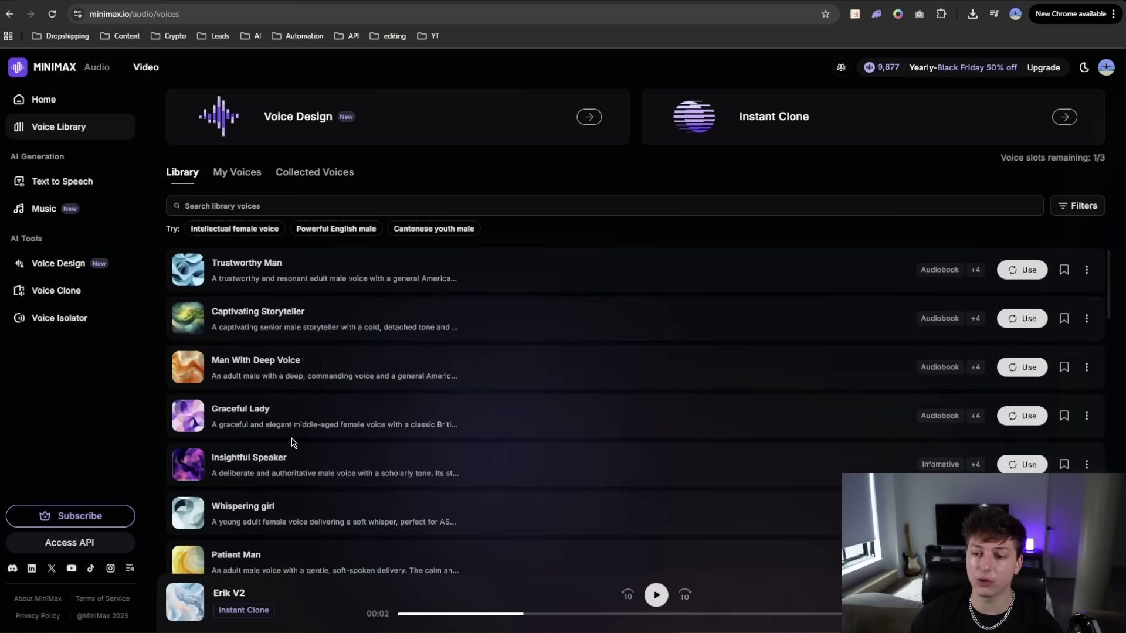
{"action": "scroll", "coordinate": [289, 442], "scroll_direction": "down", "scroll_amount": 3}
{"action": "scroll", "coordinate": [276, 439], "scroll_direction": "up", "scroll_amount": 3}
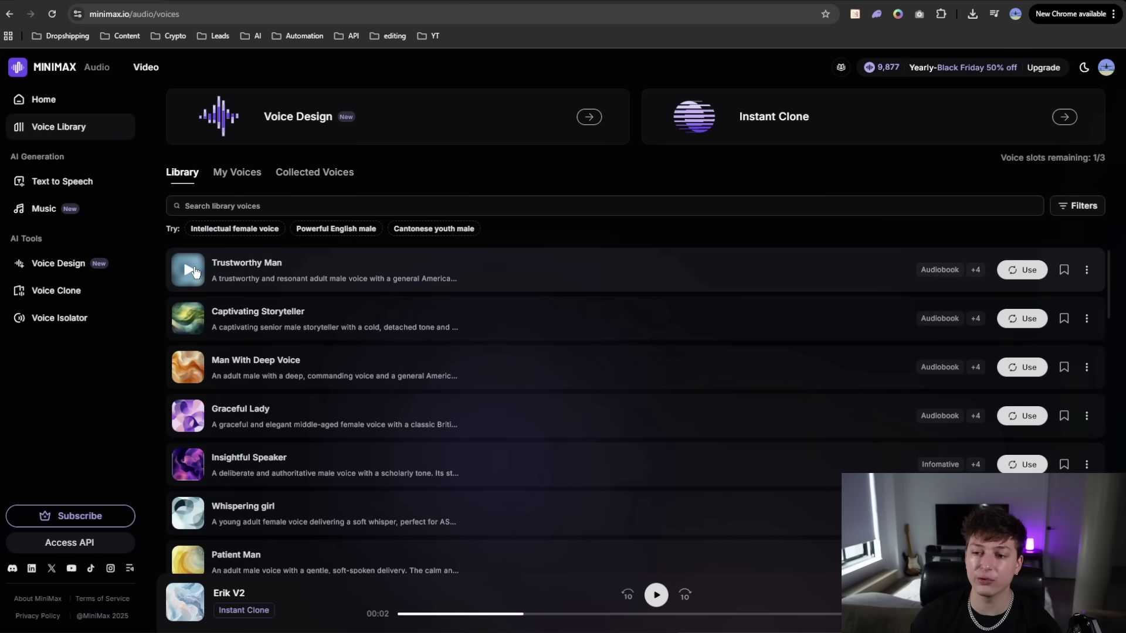
{"action": "left_click", "coordinate": [190, 273]}
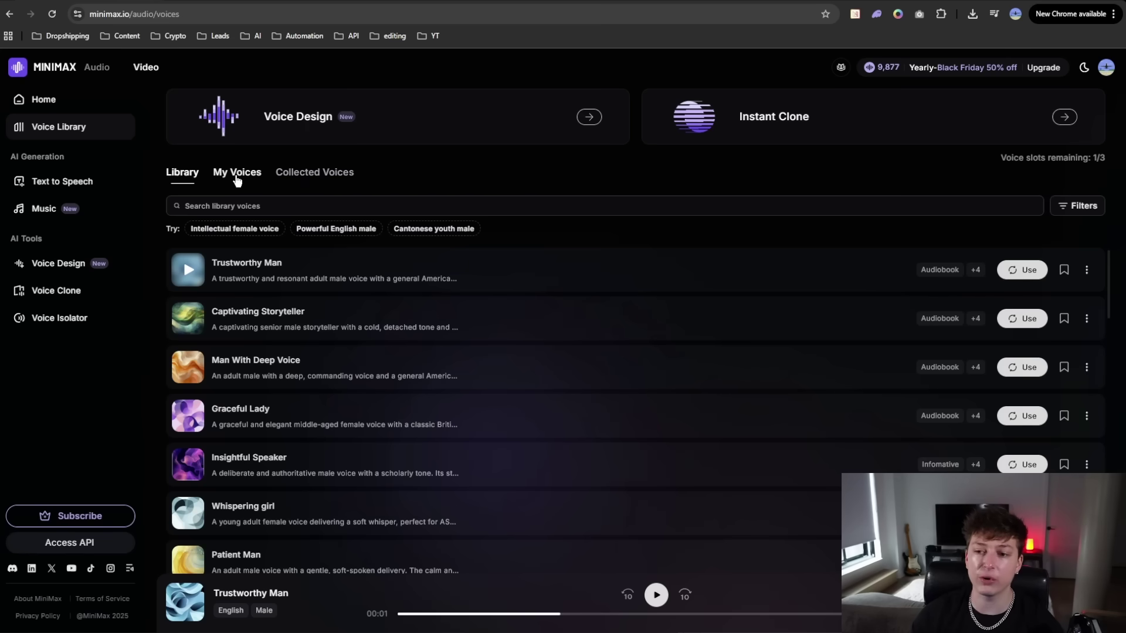
Filter to My Voices and take Erik V2 into Text to Speech as the active voice.
{"action": "left_click", "coordinate": [236, 179]}
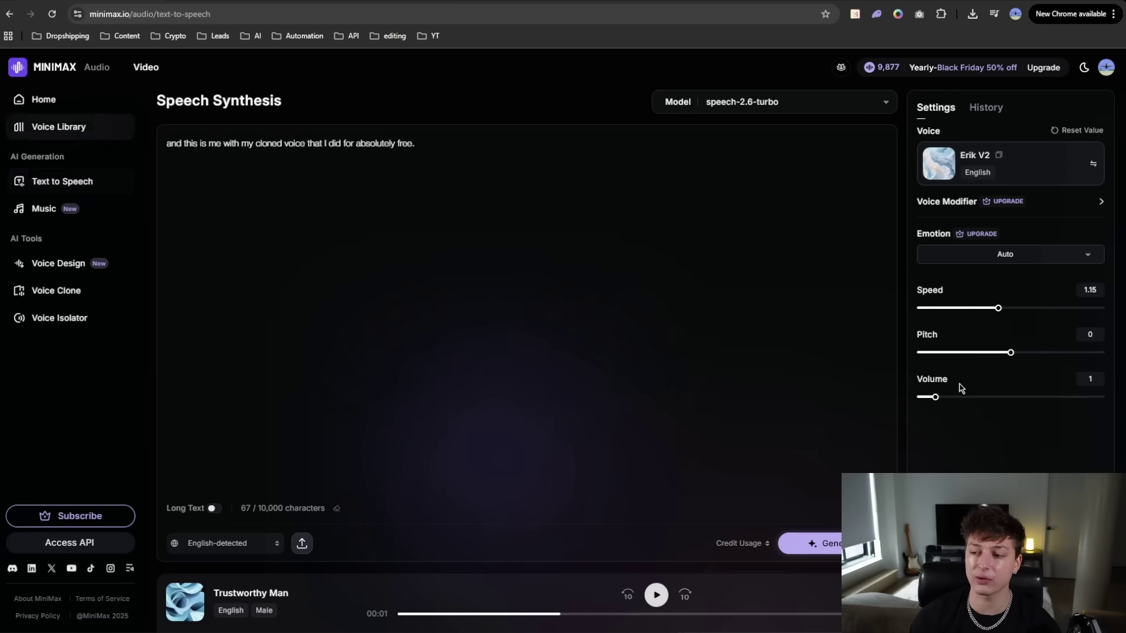
{"action": "left_click_drag", "start_coordinate": [289, 194], "coordinate": [312, 98]}
{"action": "left_click", "coordinate": [168, 223]}
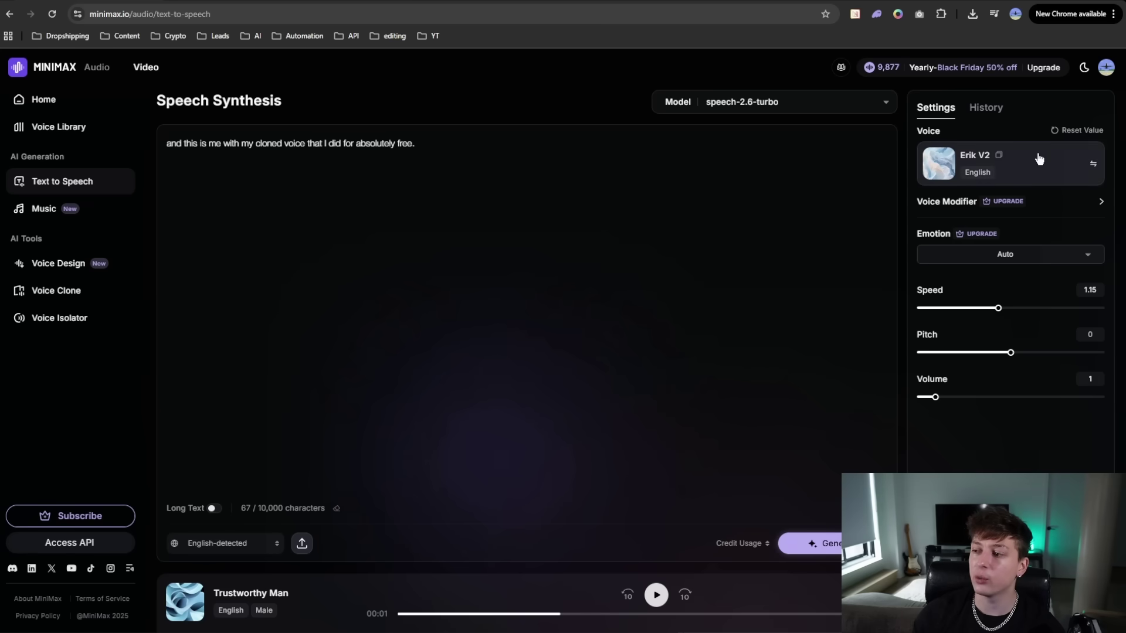
Keep Erik V2 and Auto emotion after checking the lists, then select the whole script sentence.
{"action": "left_click", "coordinate": [1028, 163]}
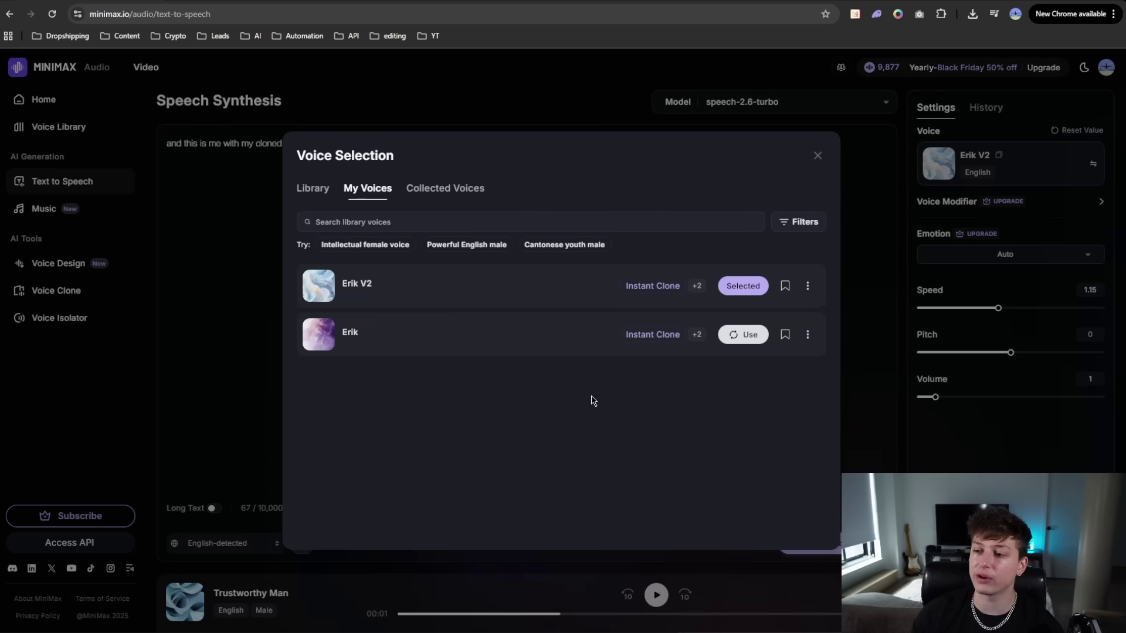
{"action": "left_click", "coordinate": [864, 166]}
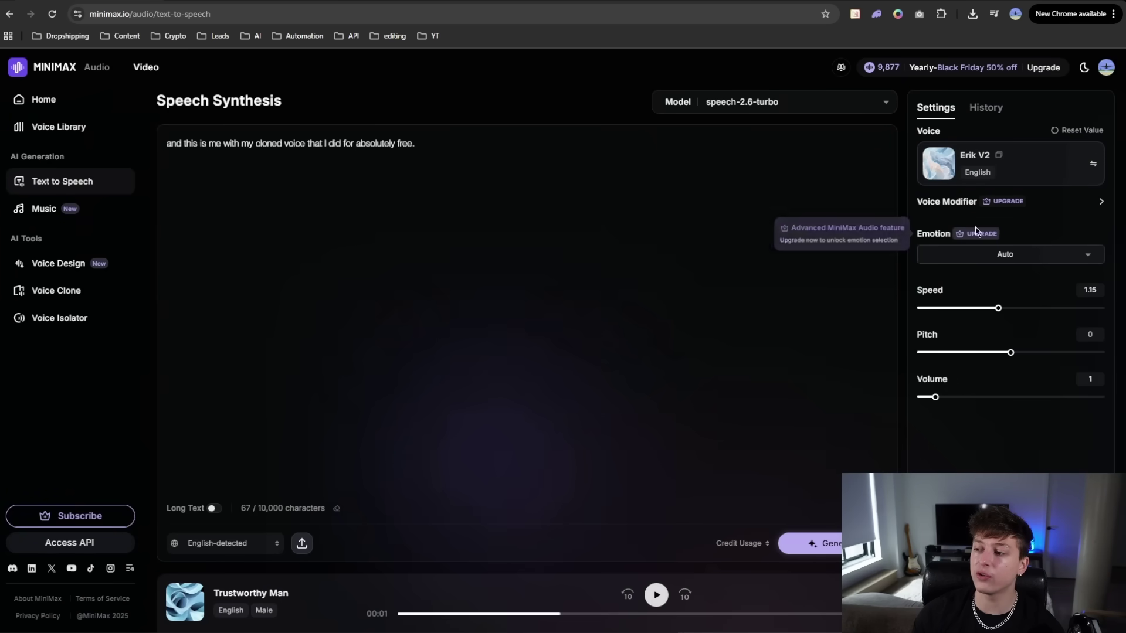
{"action": "left_click", "coordinate": [978, 255]}
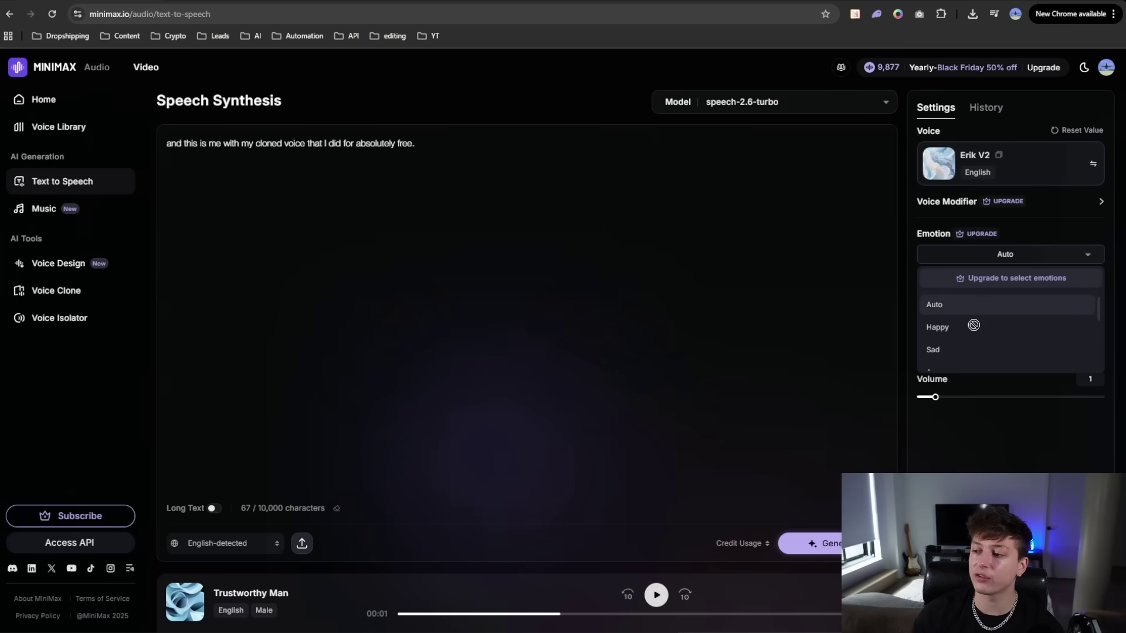
{"action": "scroll", "coordinate": [974, 327], "scroll_direction": "down", "scroll_amount": 3}
{"action": "scroll", "coordinate": [973, 330], "scroll_direction": "up", "scroll_amount": 3}
{"action": "scroll", "coordinate": [968, 329], "scroll_direction": "up", "scroll_amount": 3}
{"action": "left_click", "coordinate": [1032, 238]}
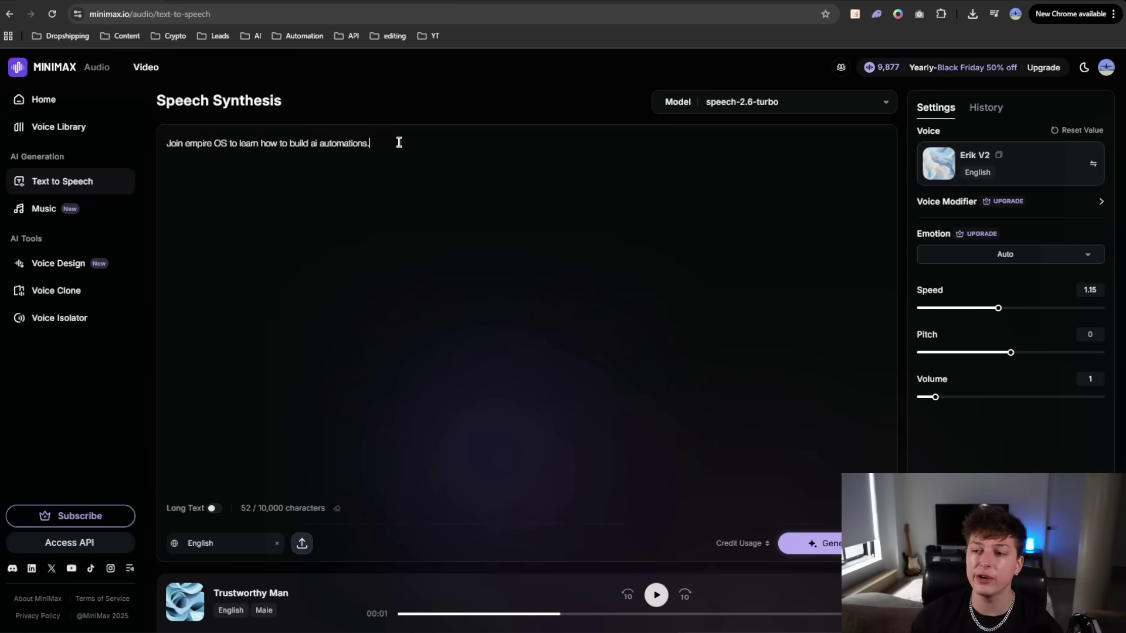
{"action": "left_click_drag", "start_coordinate": [398, 142], "coordinate": [123, 143]}
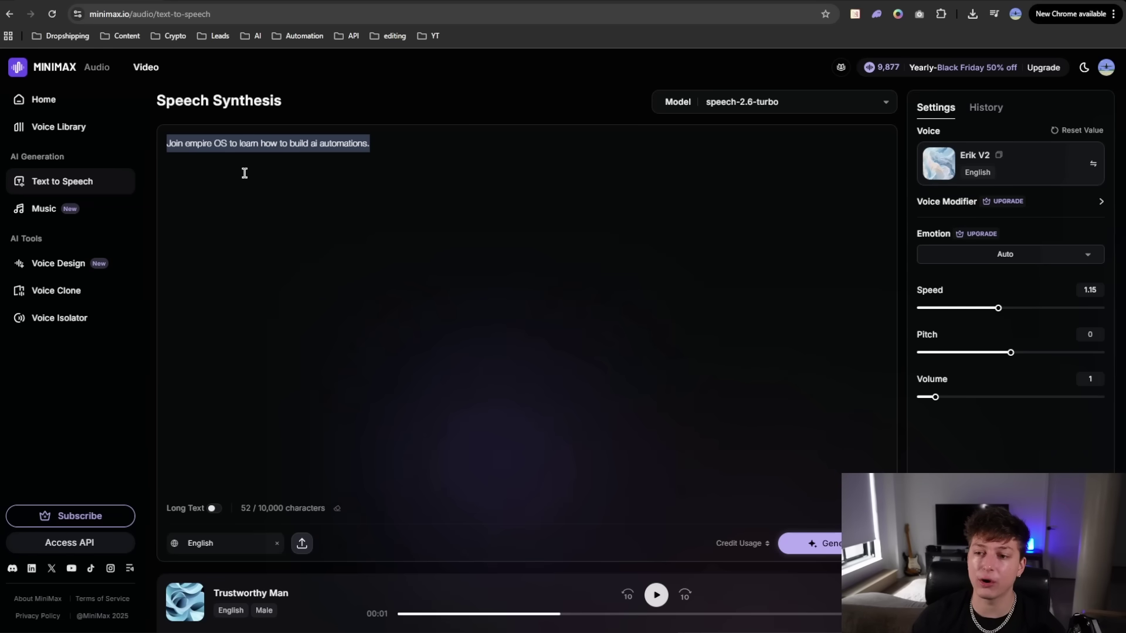
Clear the script selection before switching to the Skool Empire OS community tab.
{"action": "left_click", "coordinate": [400, 135]}
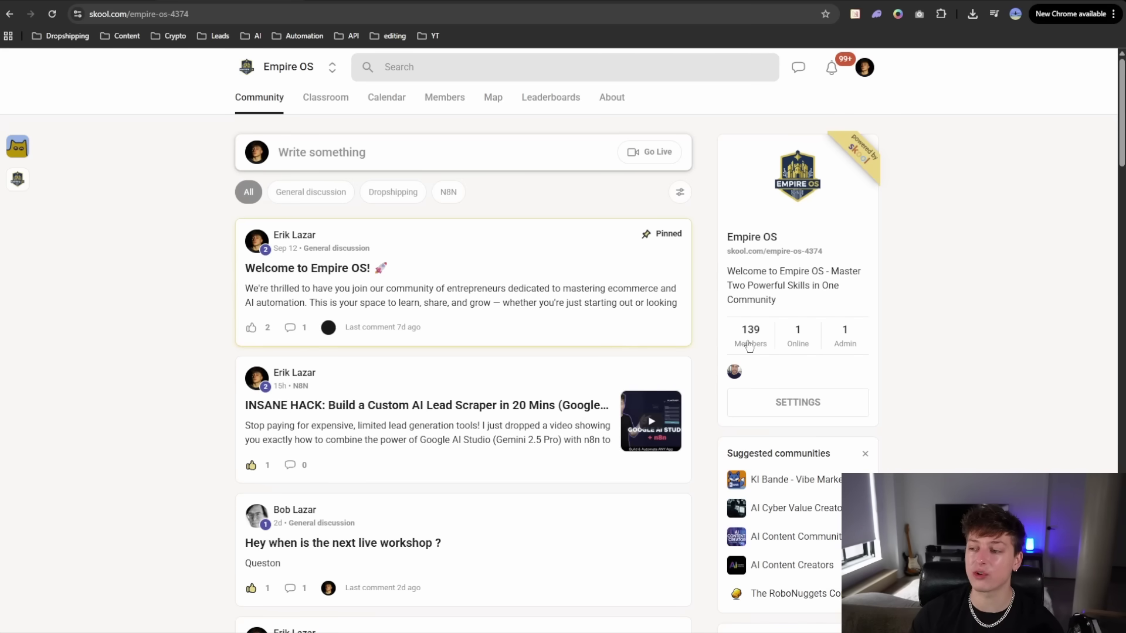
Browse the member map, then the N8N Fundamentals course and its Apify lesson.
{"action": "left_click", "coordinate": [492, 99]}
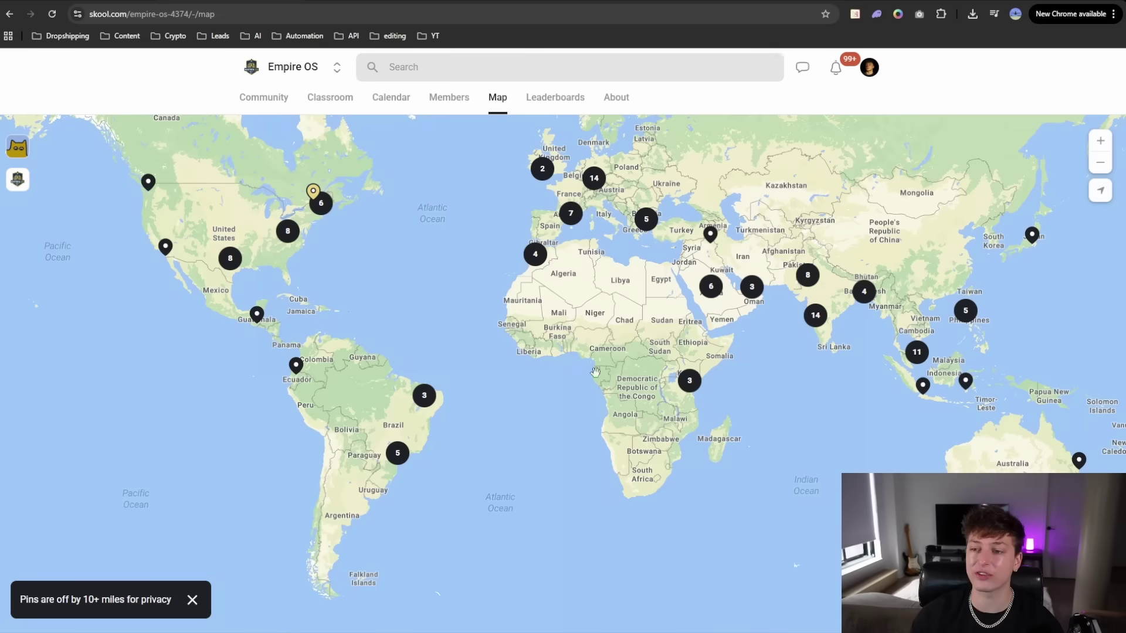
{"action": "mouse_move", "coordinate": [517, 326]}
{"action": "left_mouse_down"}
{"action": "mouse_move", "coordinate": [474, 400]}
{"action": "mouse_move", "coordinate": [475, 380]}
{"action": "mouse_move", "coordinate": [536, 383]}
{"action": "left_mouse_up"}
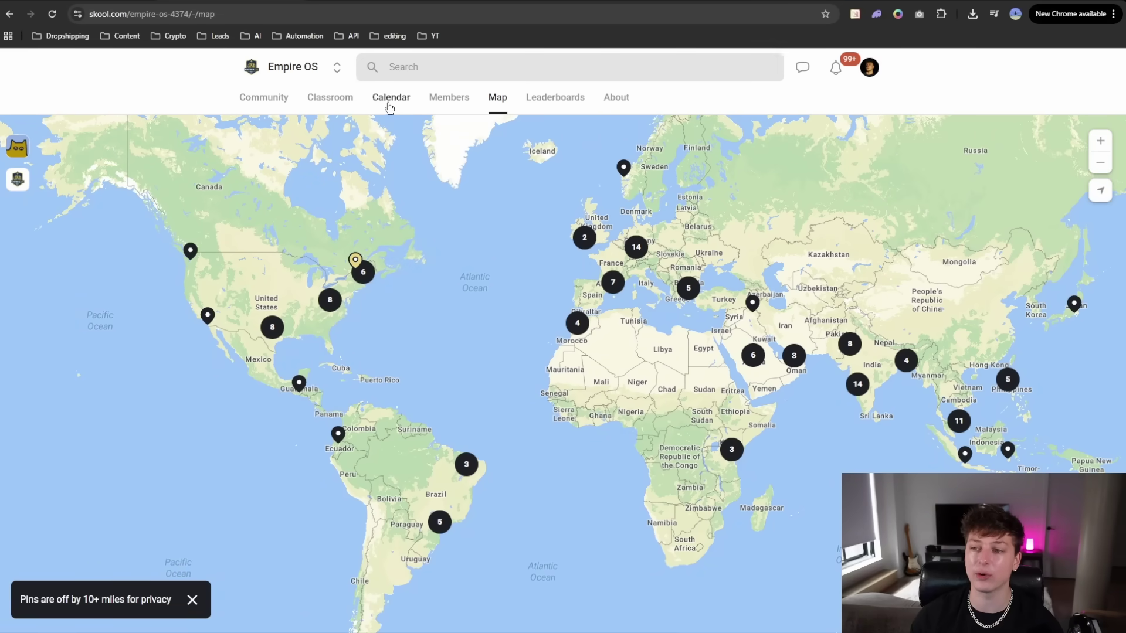
{"action": "left_click", "coordinate": [333, 102]}
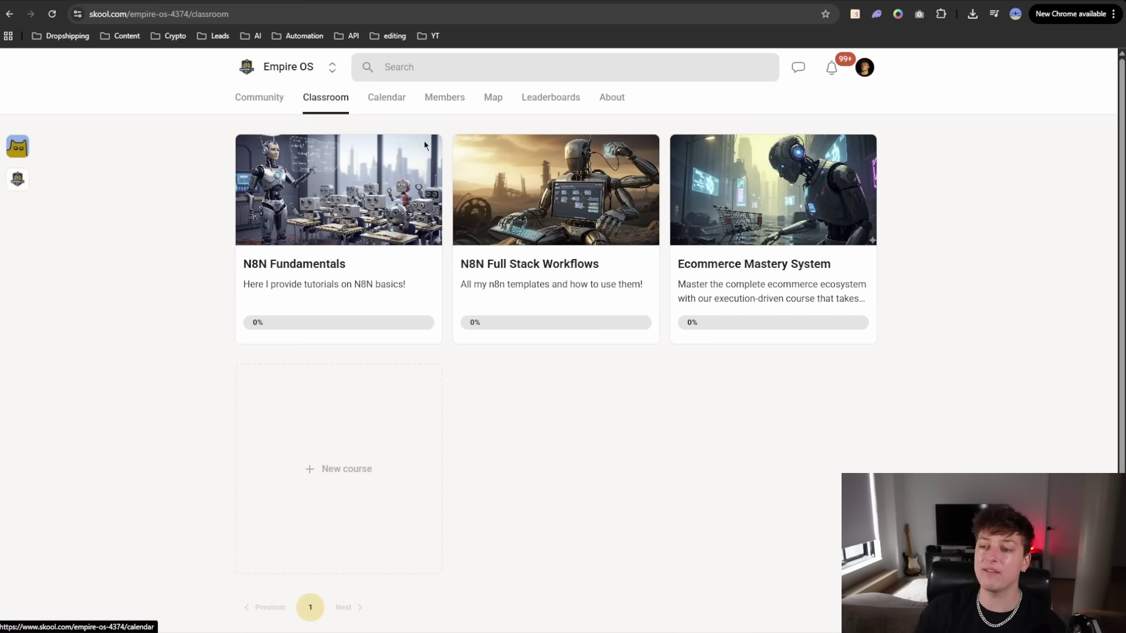
{"action": "left_click", "coordinate": [330, 176]}
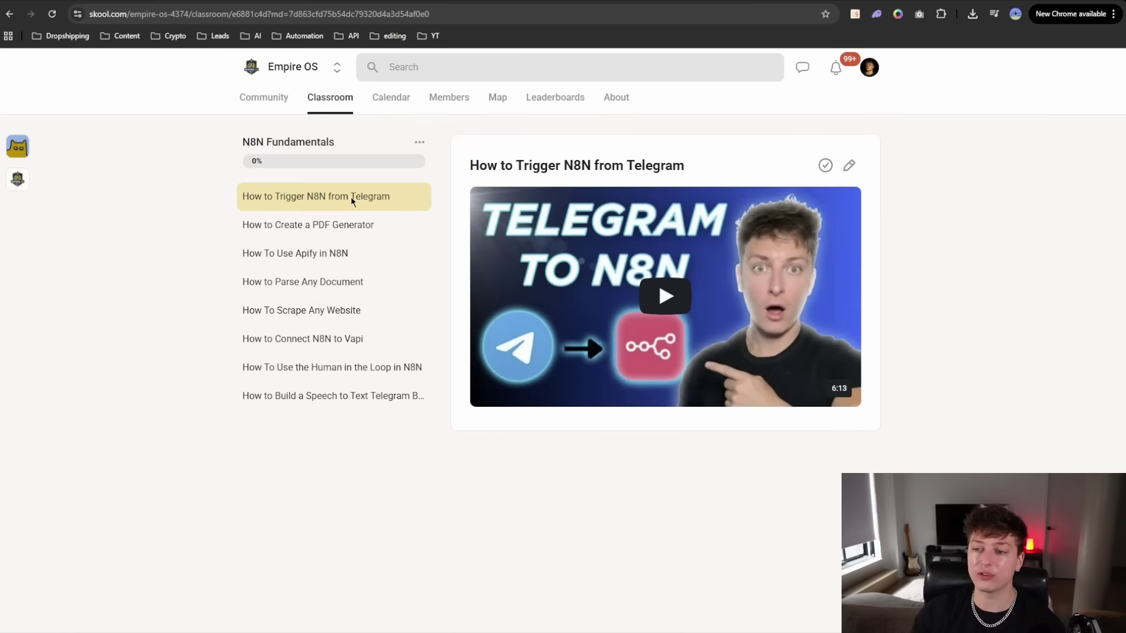
{"action": "left_click", "coordinate": [303, 264]}
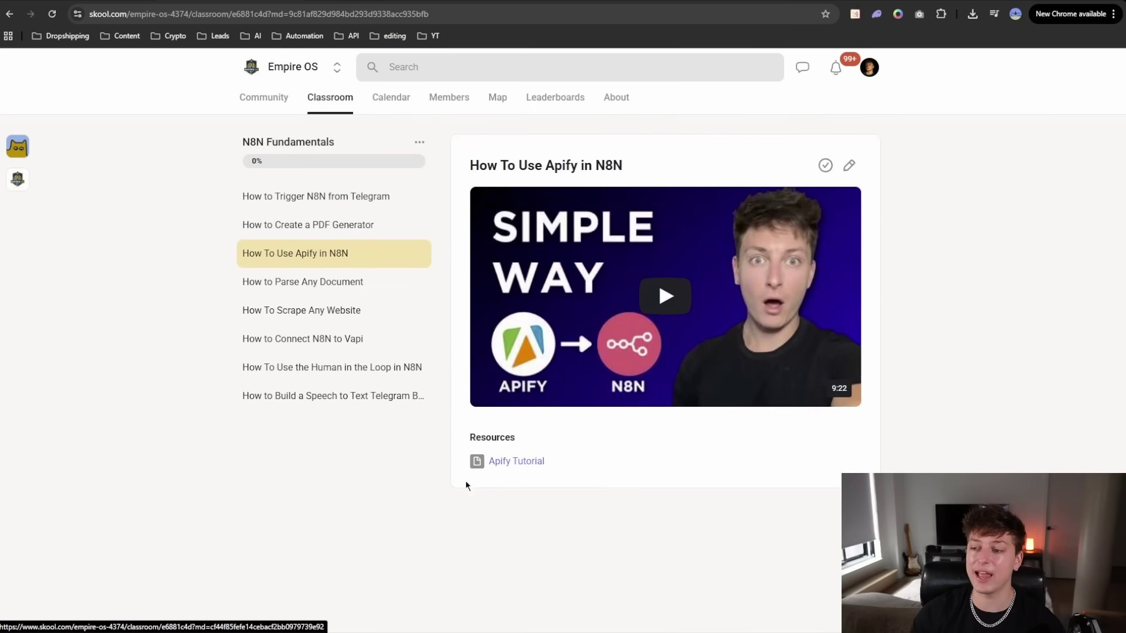
Look over the N8N Full Stack Workflows and Ecommerce Mastery System courses from the Classroom overview.
{"action": "left_click", "coordinate": [342, 103]}
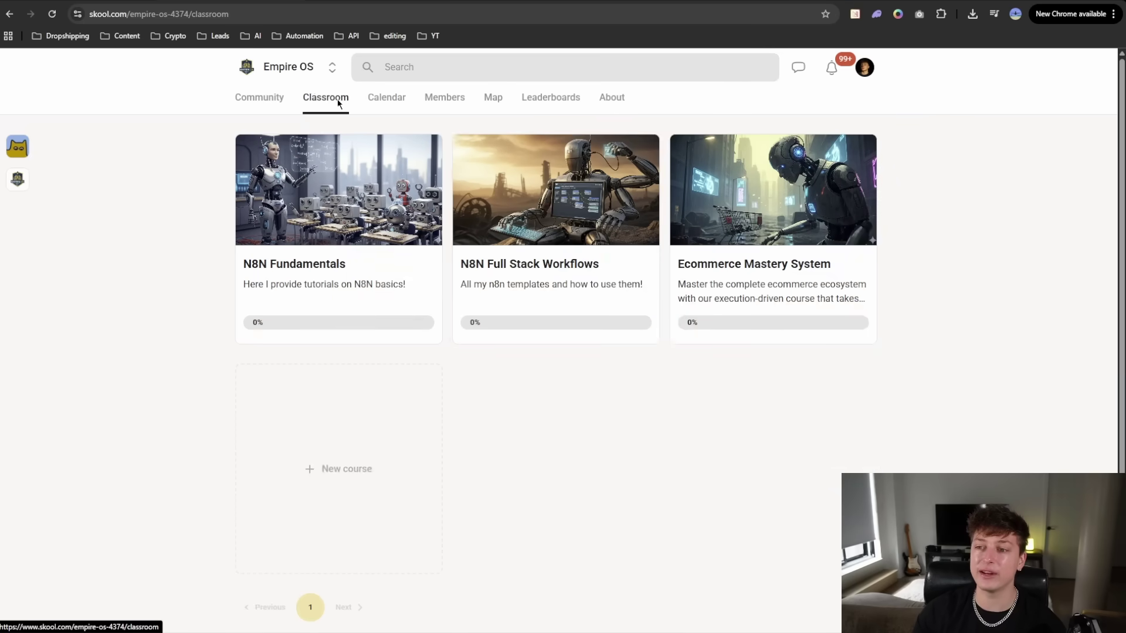
{"action": "left_click", "coordinate": [545, 206]}
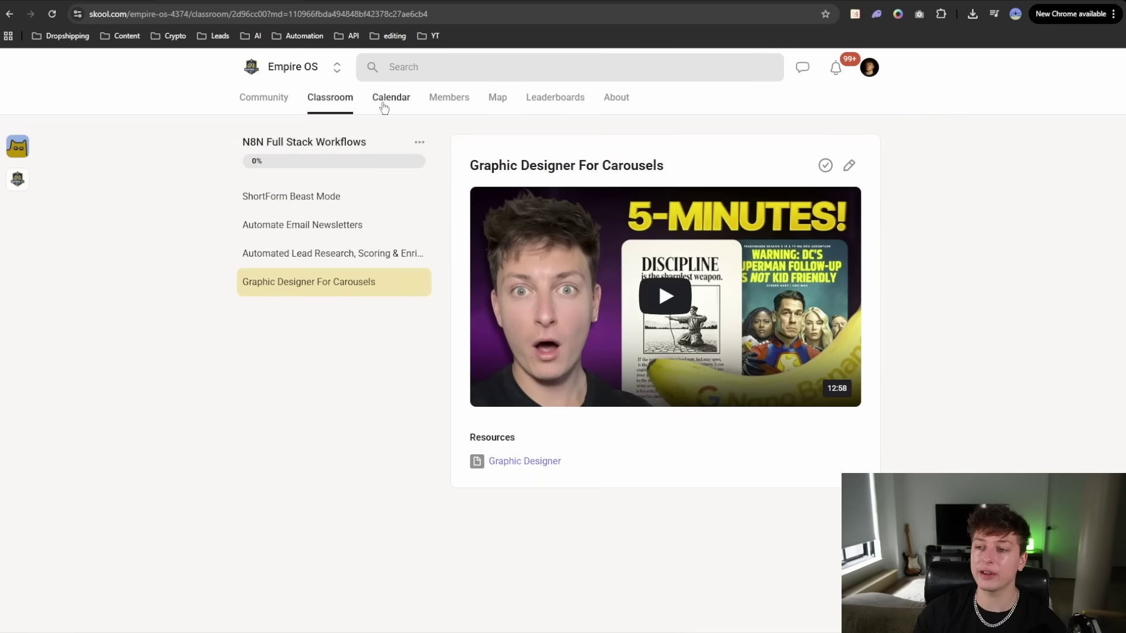
{"action": "left_click", "coordinate": [344, 106]}
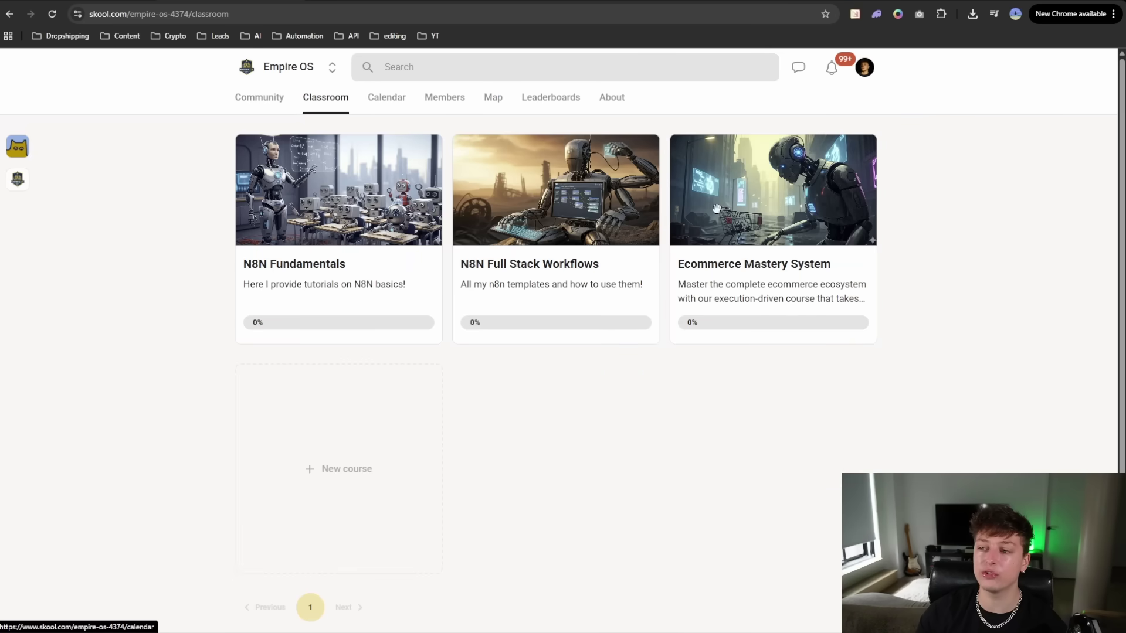
{"action": "left_click", "coordinate": [805, 214]}
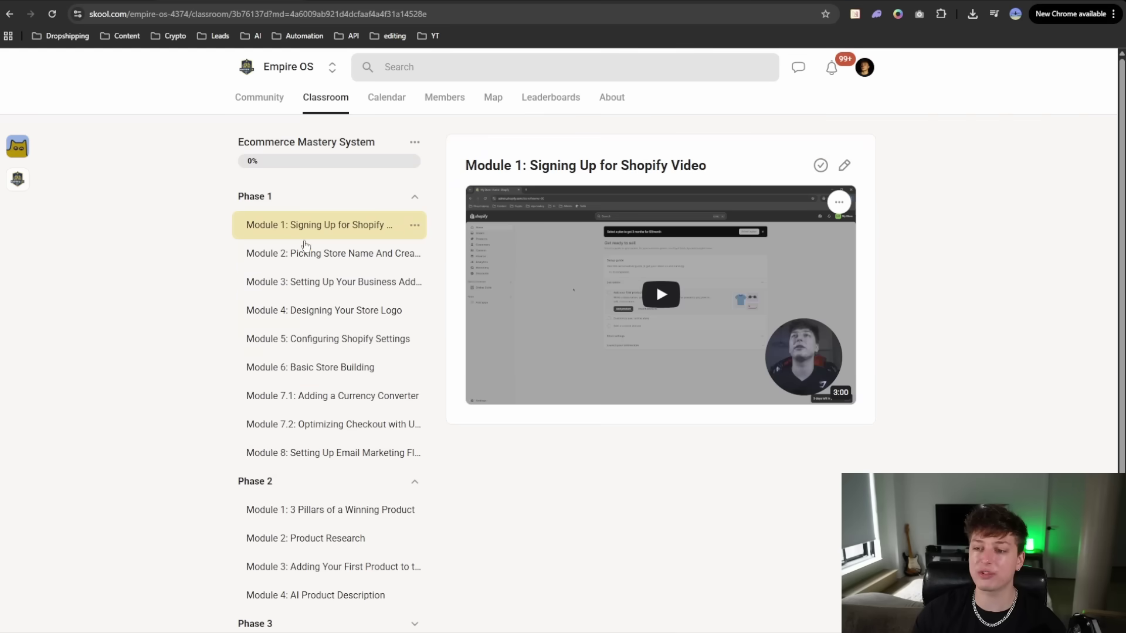
{"action": "scroll", "coordinate": [321, 300], "scroll_direction": "down", "scroll_amount": 2}
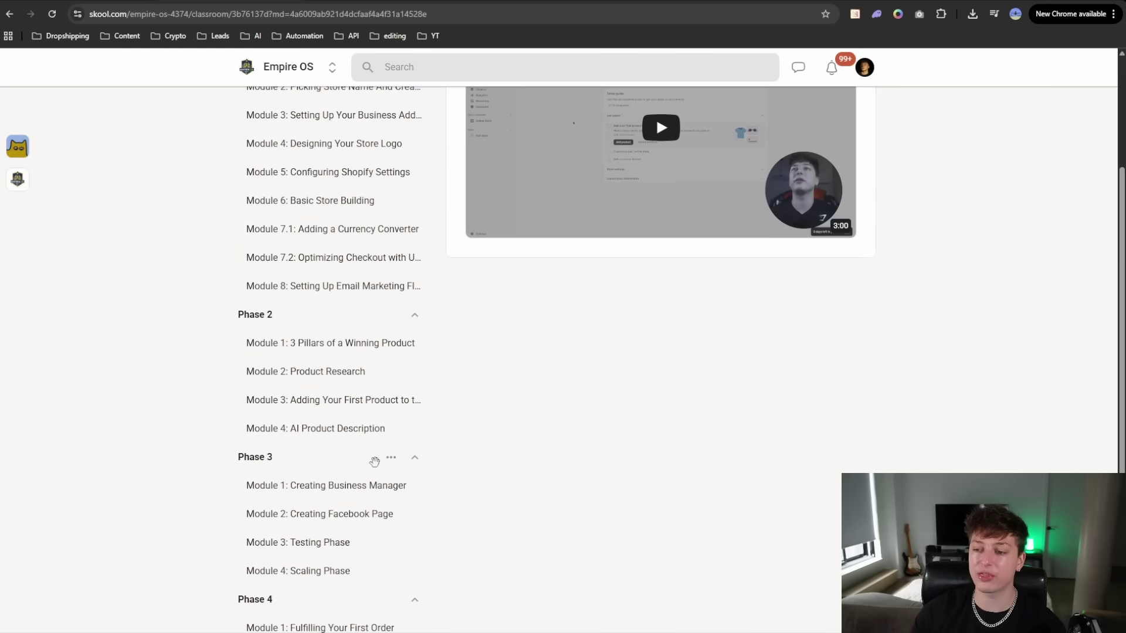
{"action": "scroll", "coordinate": [335, 528], "scroll_direction": "down", "scroll_amount": 1}
{"action": "scroll", "coordinate": [323, 504], "scroll_direction": "up", "scroll_amount": 3}
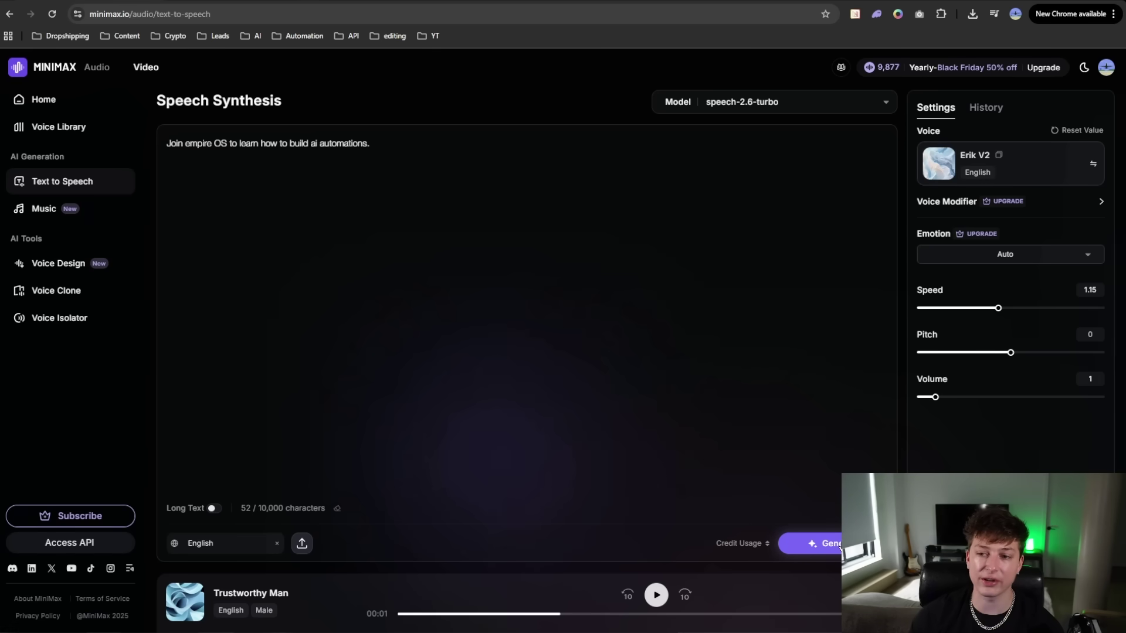
Generate the Erik V2 reading of the Empire OS sentence and play it back.
{"action": "left_click", "coordinate": [839, 549]}
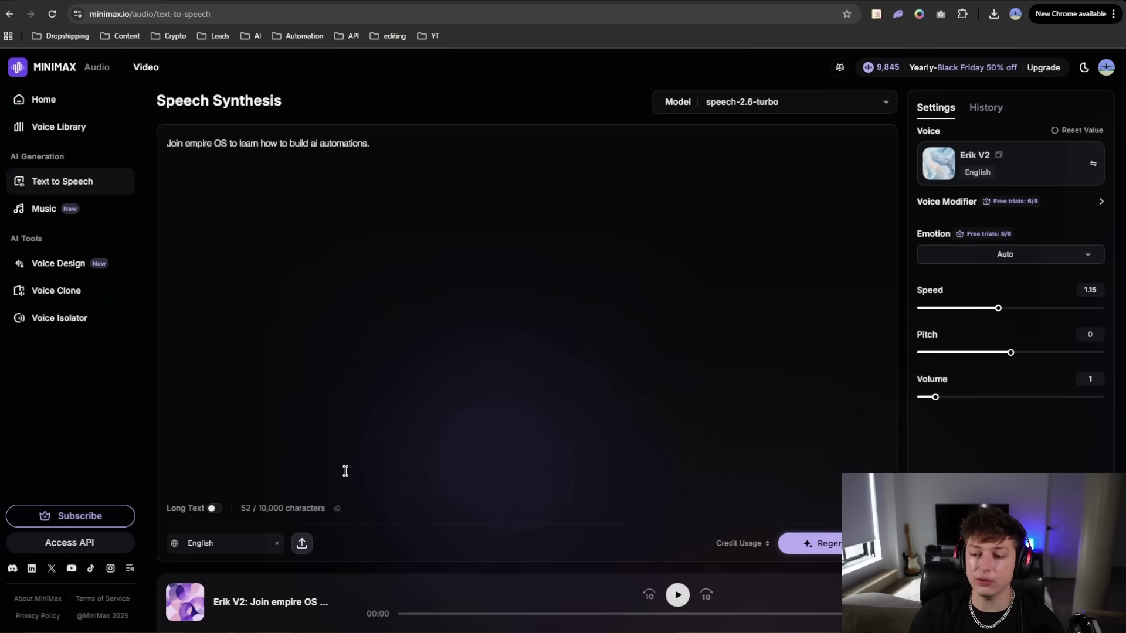
{"action": "left_click", "coordinate": [678, 597]}
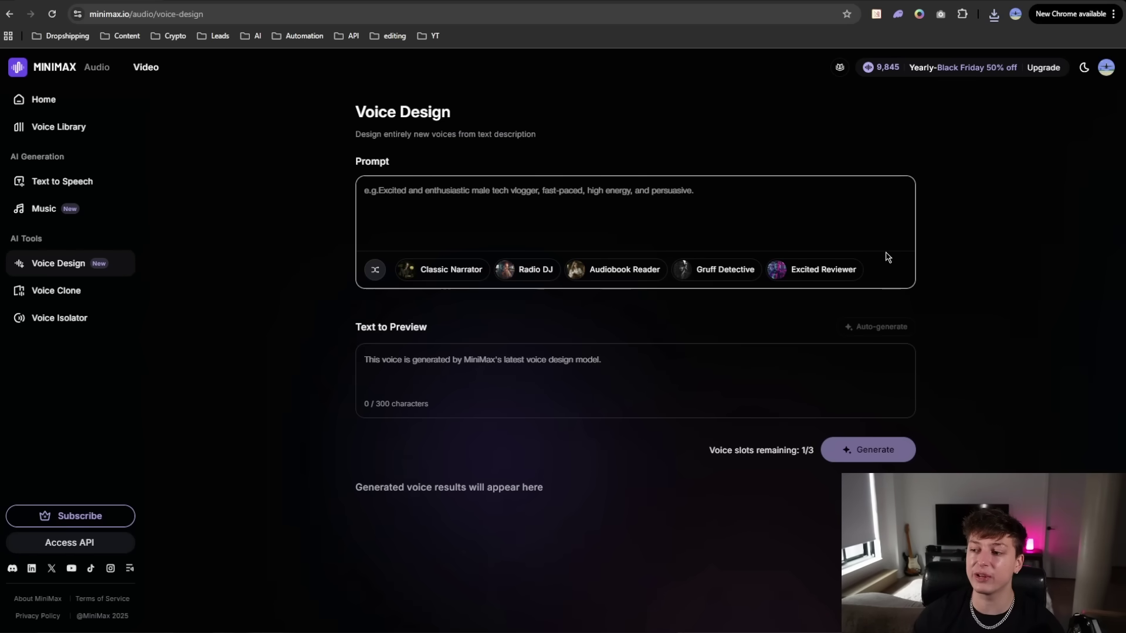
Fill the voice description with the Excited Reviewer preset and select its text.
{"action": "left_click", "coordinate": [795, 272]}
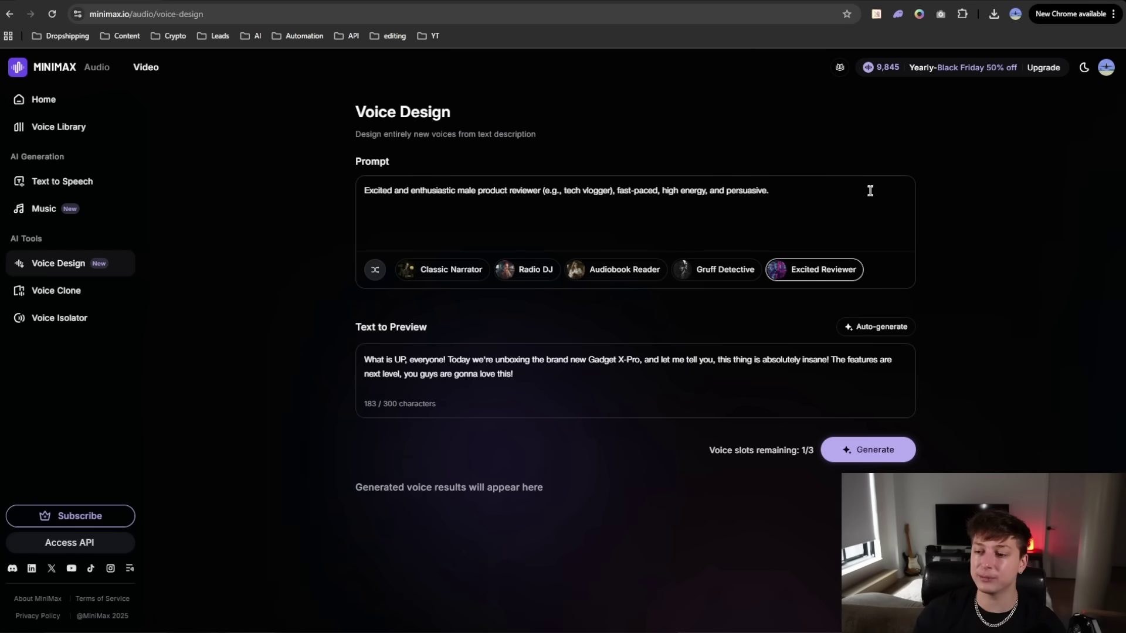
{"action": "left_click_drag", "start_coordinate": [803, 188], "coordinate": [309, 192]}
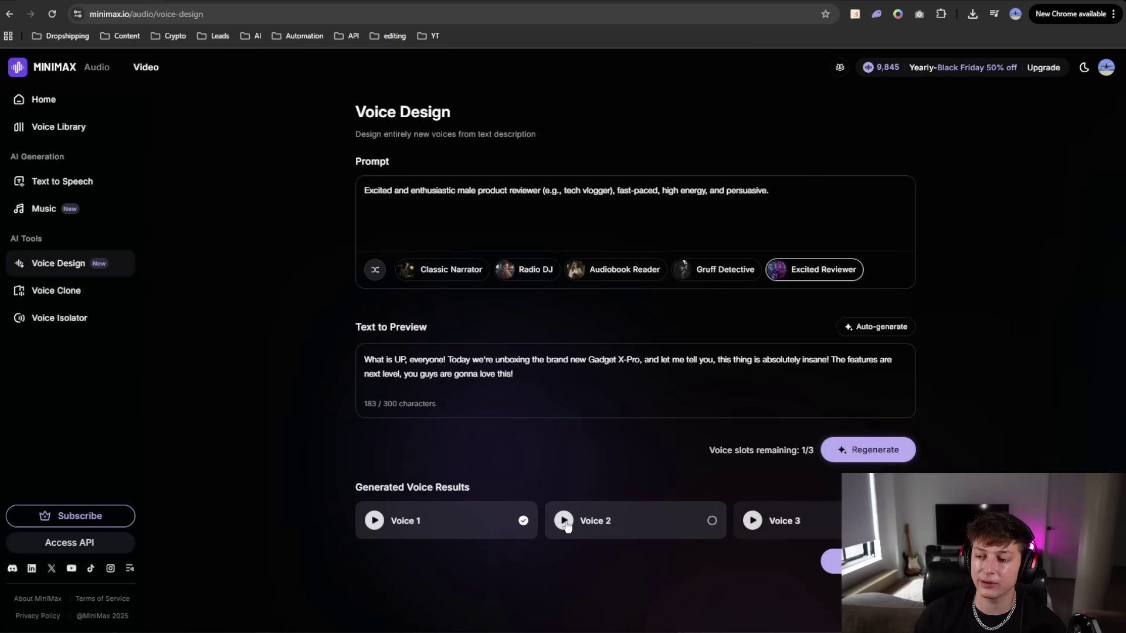
Keep Voice 2 of the generated variants and save it as the text-to-speech voice.
{"action": "left_click", "coordinate": [752, 523]}
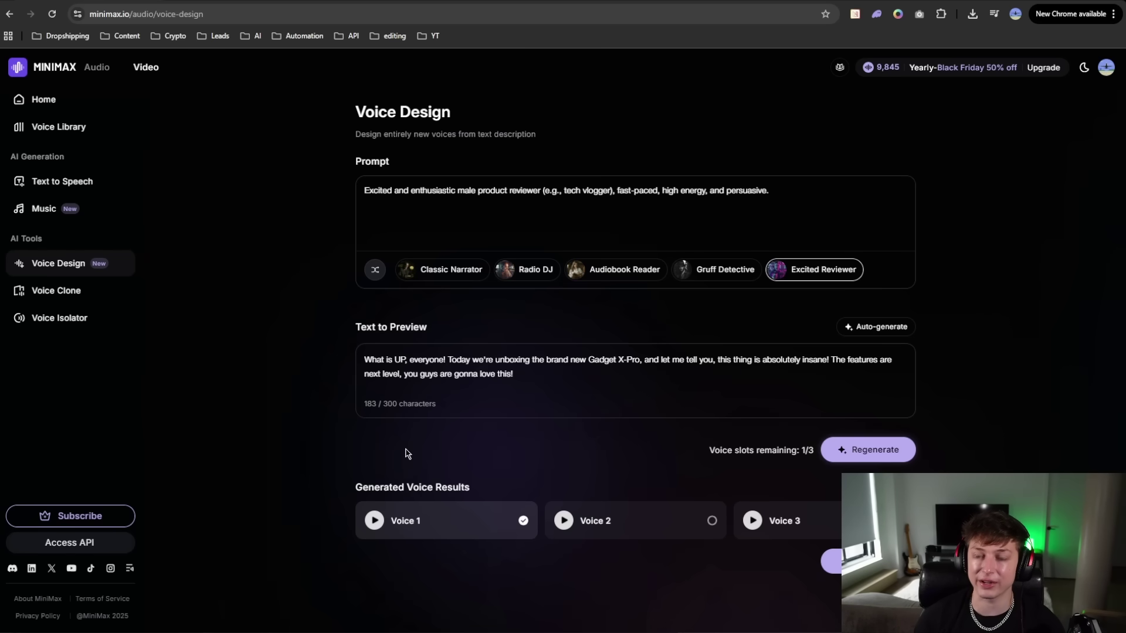
{"action": "left_click", "coordinate": [598, 521]}
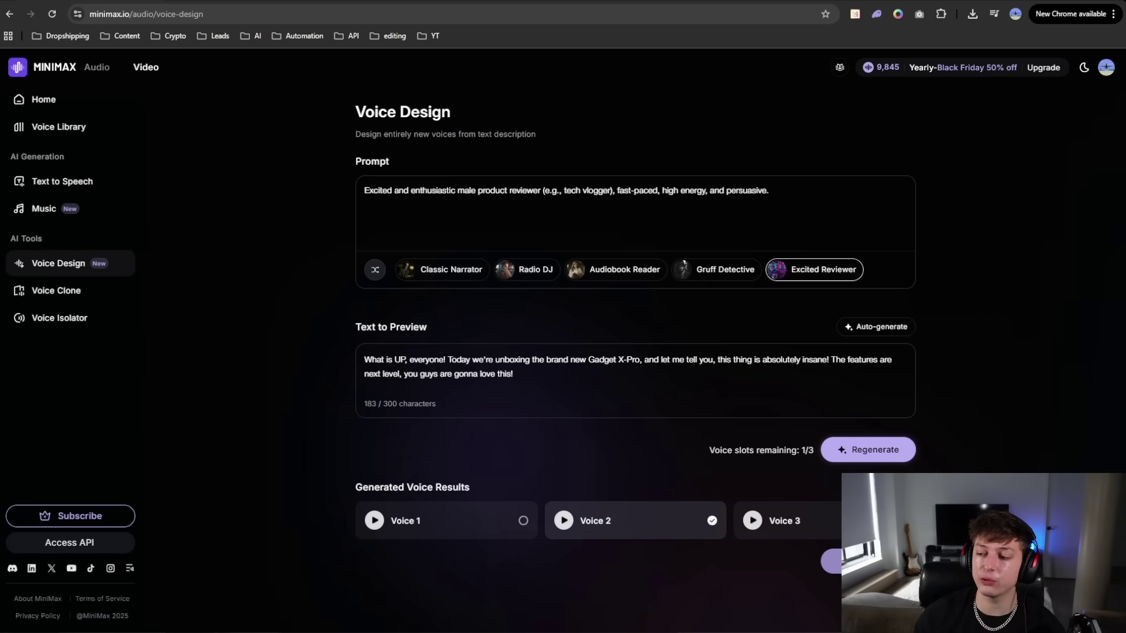
{"action": "left_click", "coordinate": [832, 560]}
{"action": "left_click", "coordinate": [749, 493]}
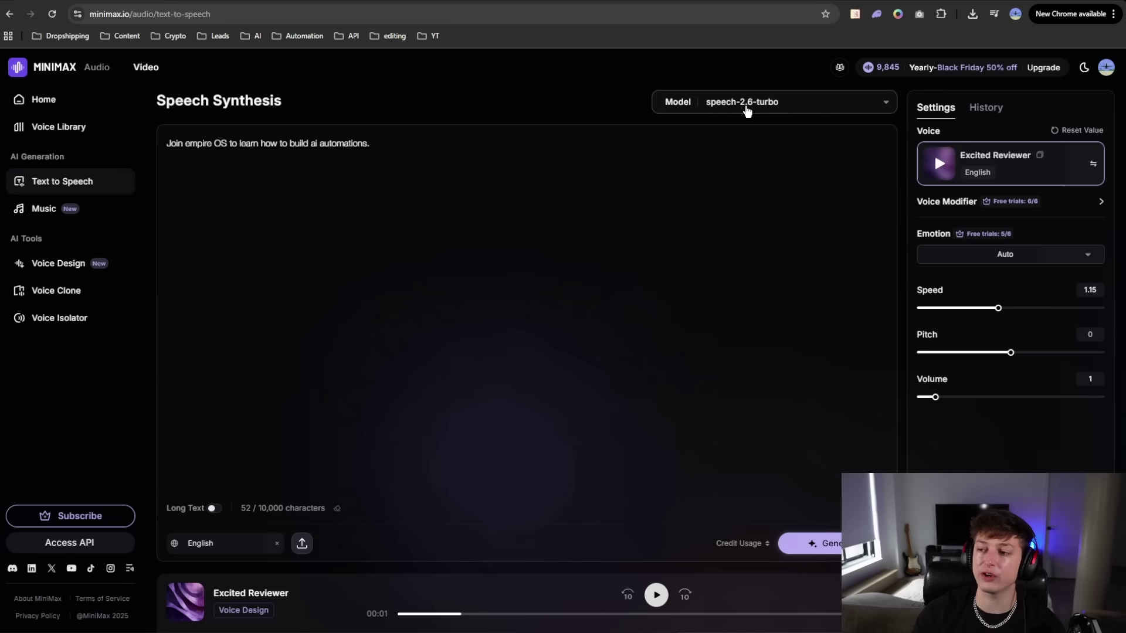
Review the available speech models and keep speech-2.6-turbo selected.
{"action": "left_click", "coordinate": [746, 108]}
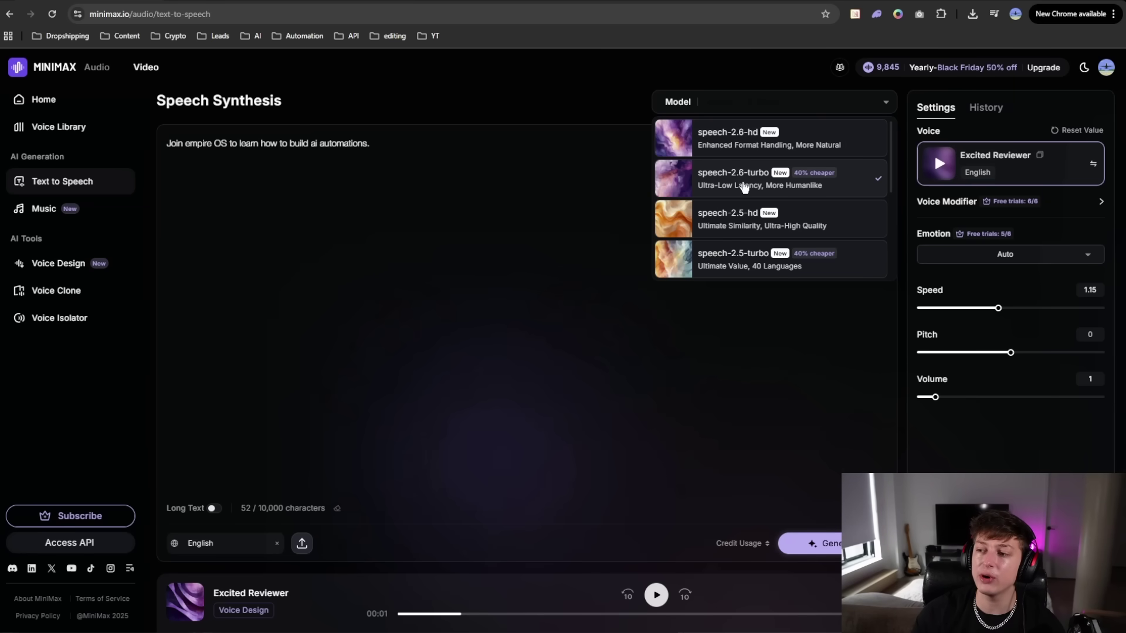
{"action": "left_click", "coordinate": [743, 186]}
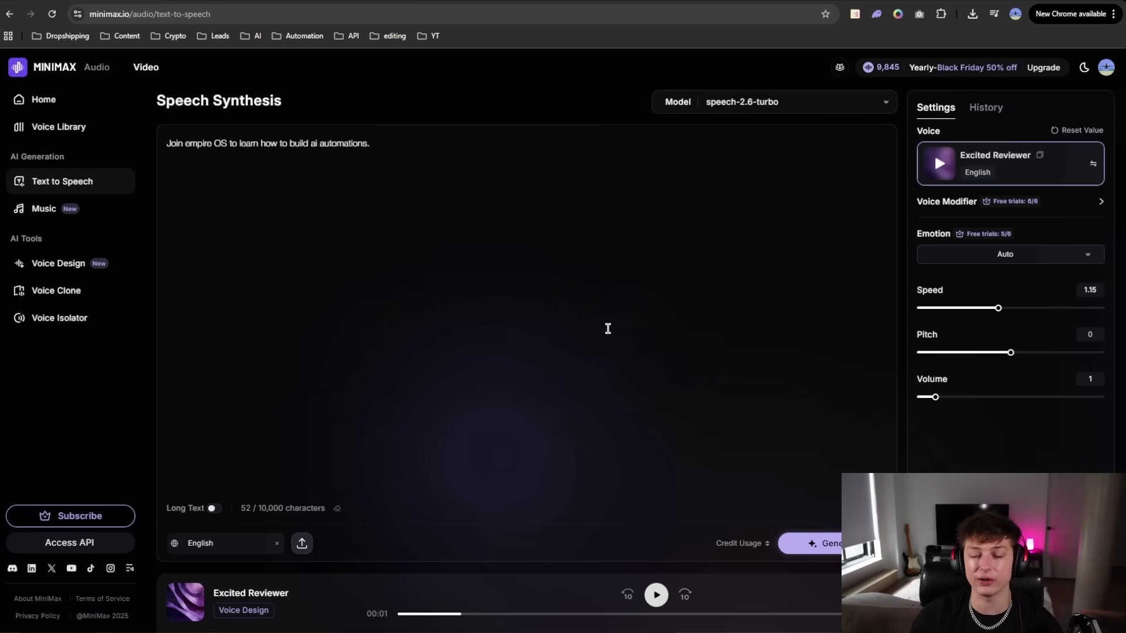